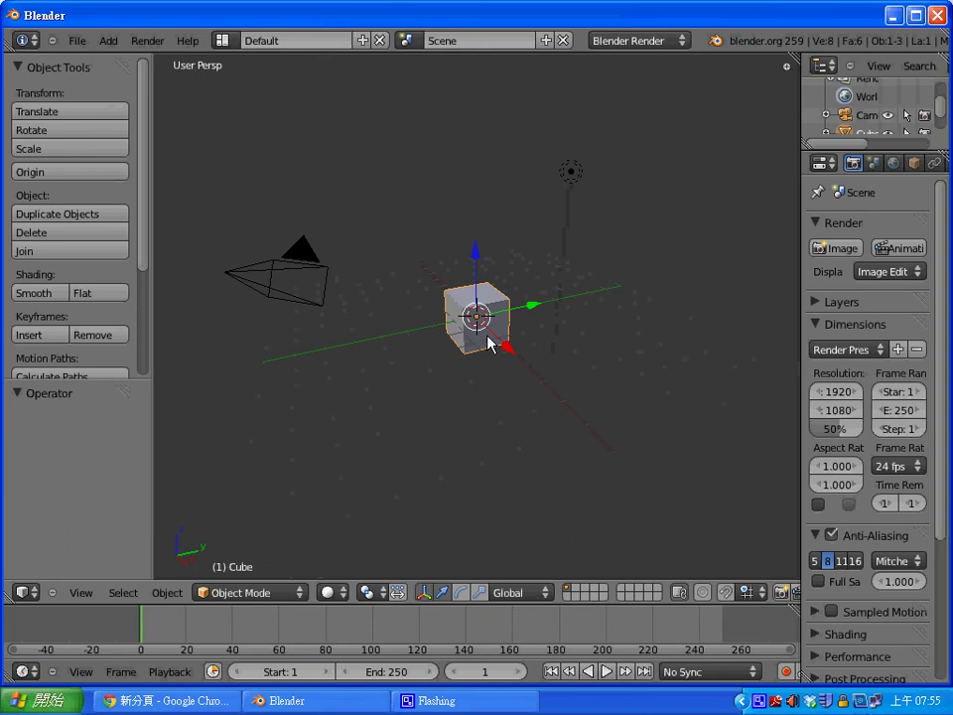
# Delete the default cube and set the 3D cursor a little above the origin.
pyautogui.press('x')
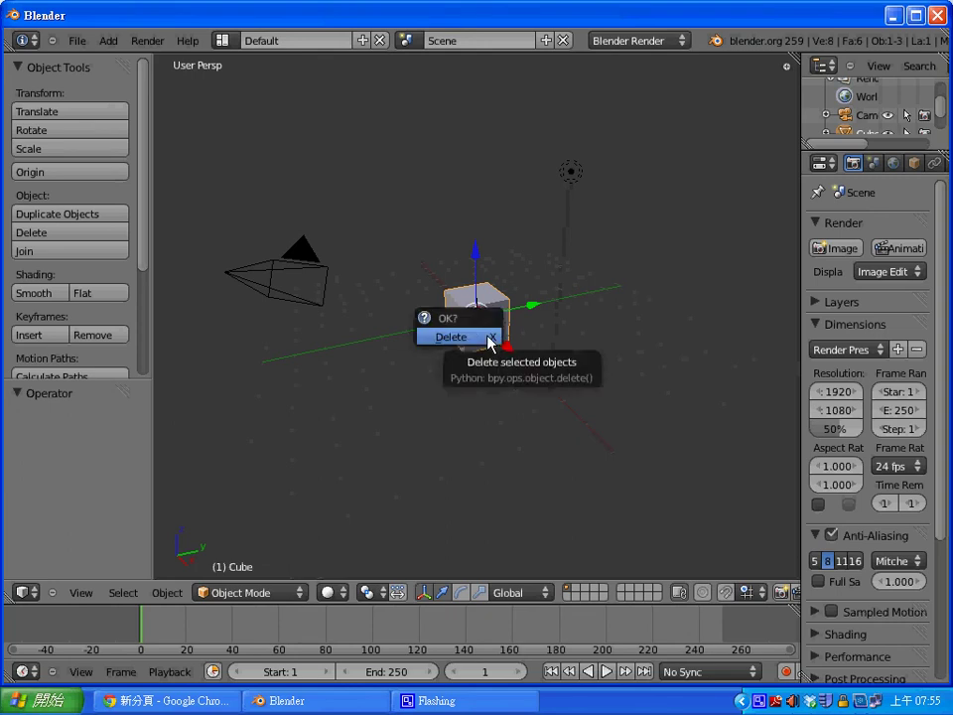
pyautogui.click(488, 335)
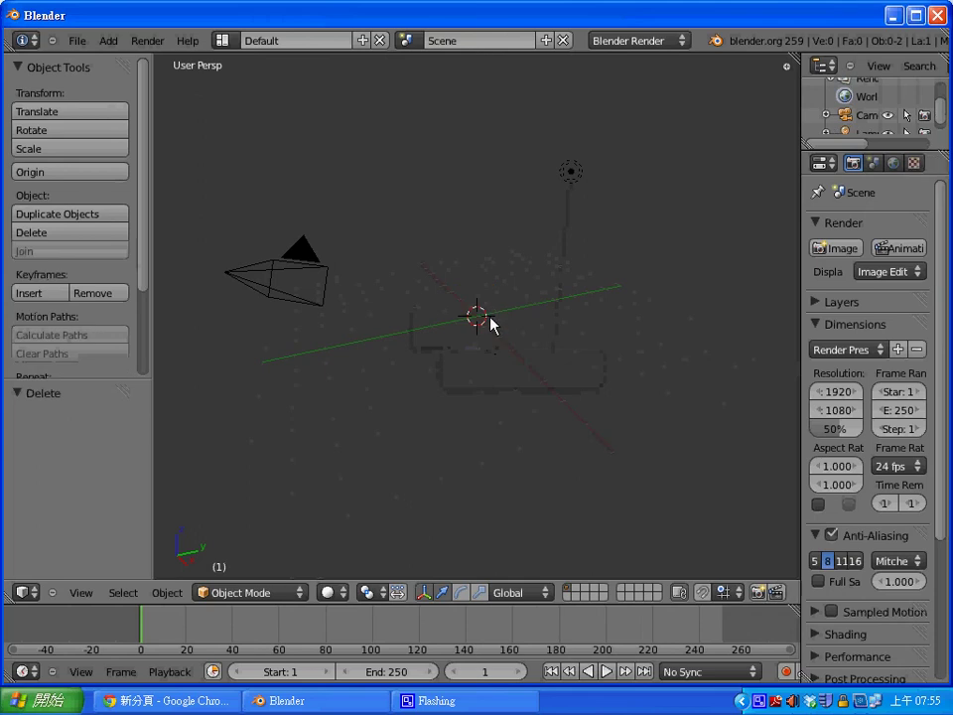
pyautogui.click(483, 223)
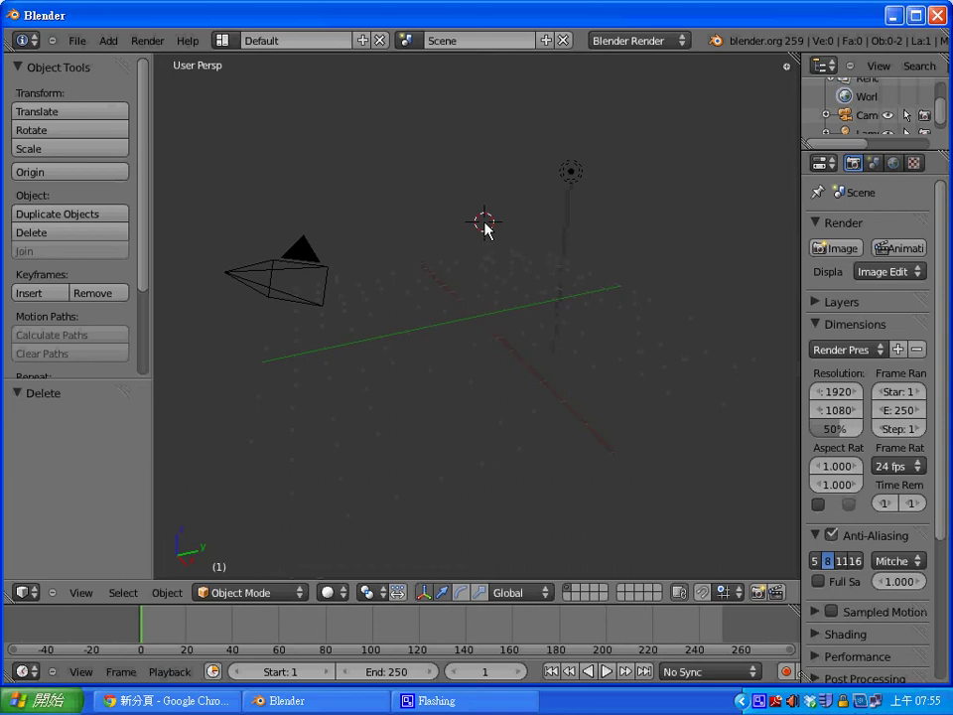
pyautogui.hotkey('shift', 'a')
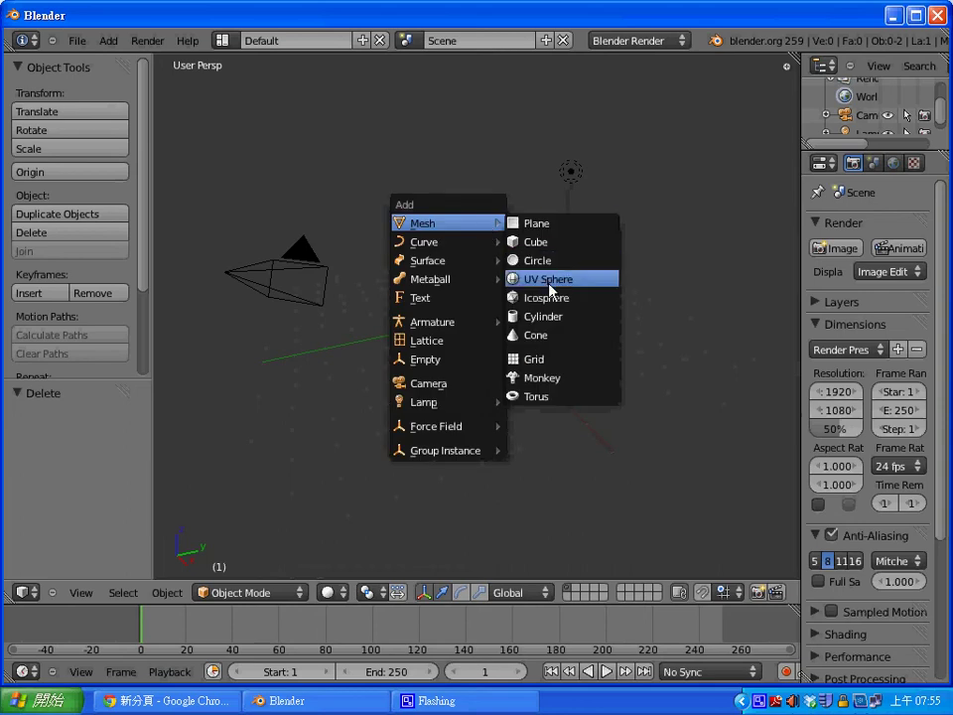
# Add a UV sphere head, scale it to 0.6, and check it with a test render.
pyautogui.click(547, 280)
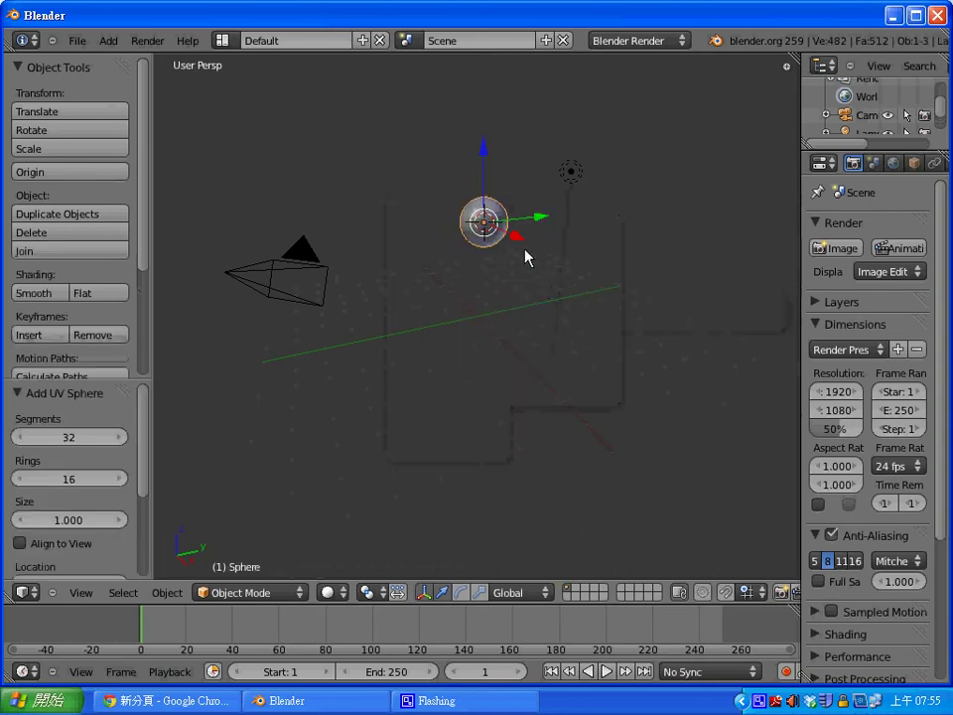
pyautogui.press('s')
pyautogui.click(505, 244)
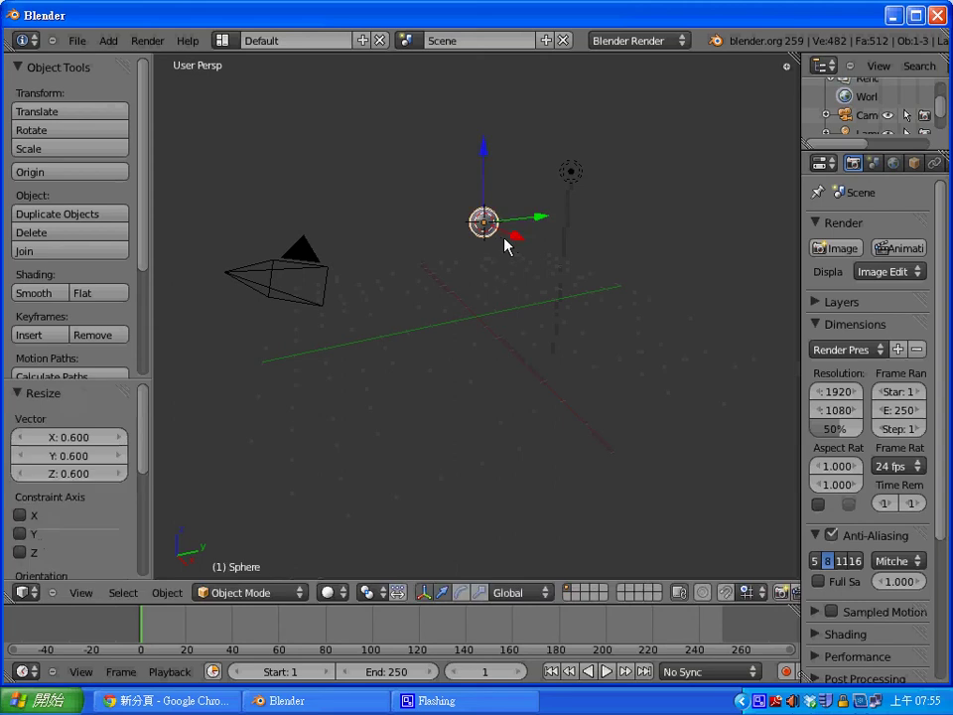
pyautogui.press('F12')
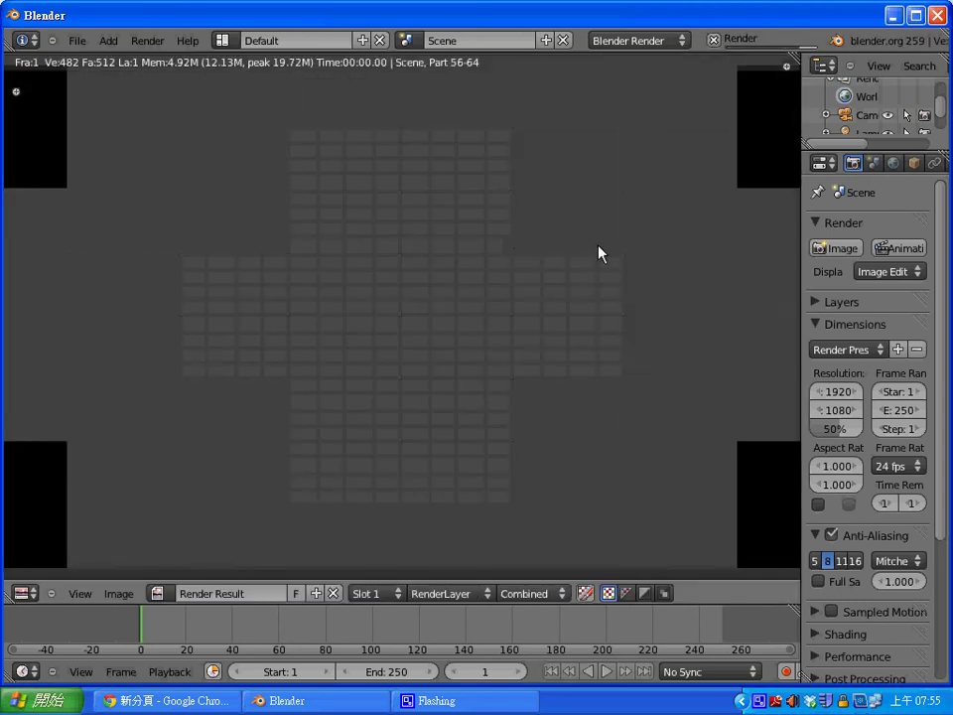
pyautogui.press('Escape')
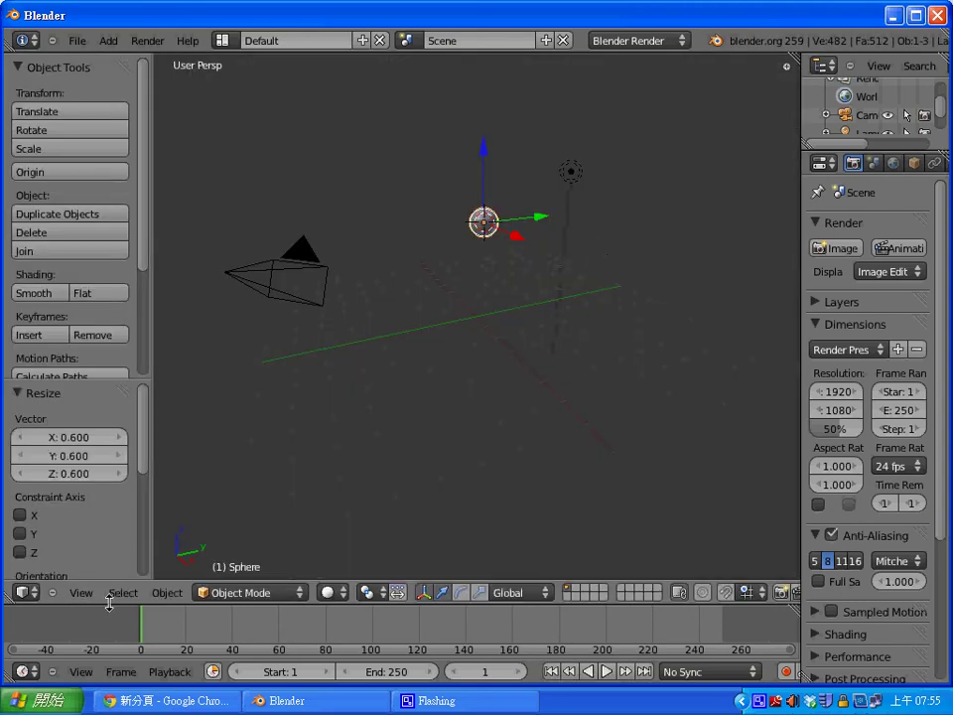
pyautogui.click(80, 591)
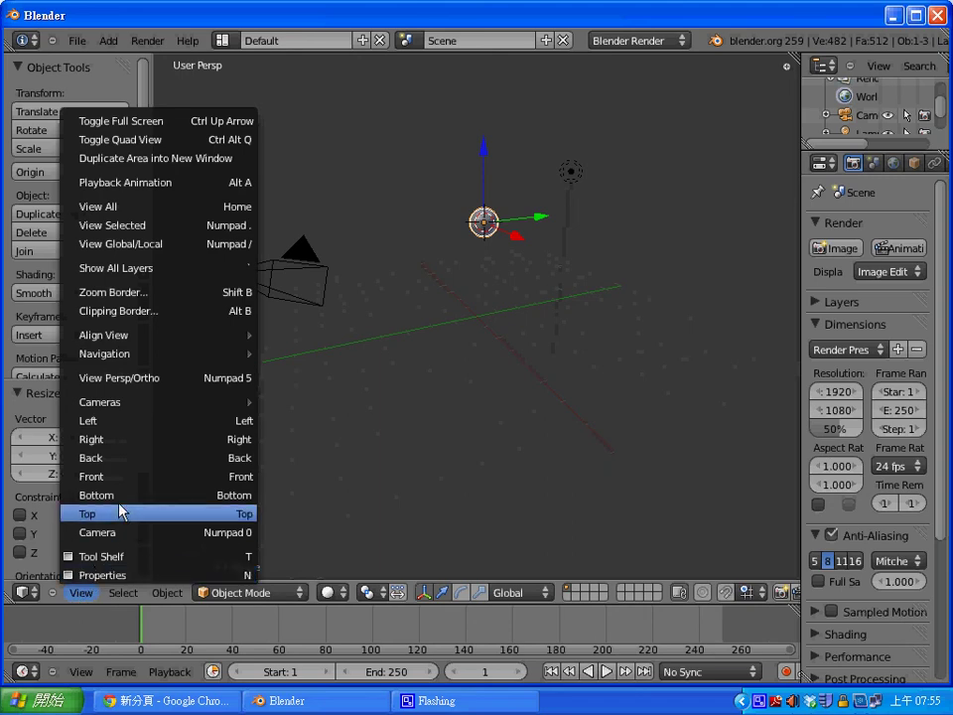
# Switch to orthographic Right view, put the cursor beside the head, and select the camera plus the head sphere.
pyautogui.click(139, 378)
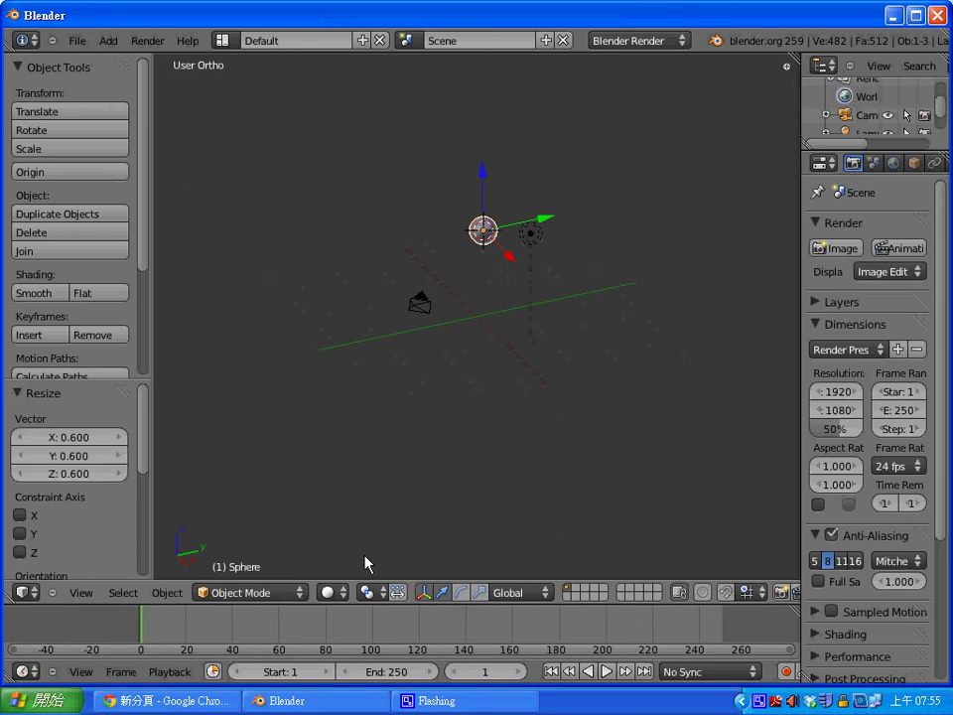
pyautogui.press('KP_3')
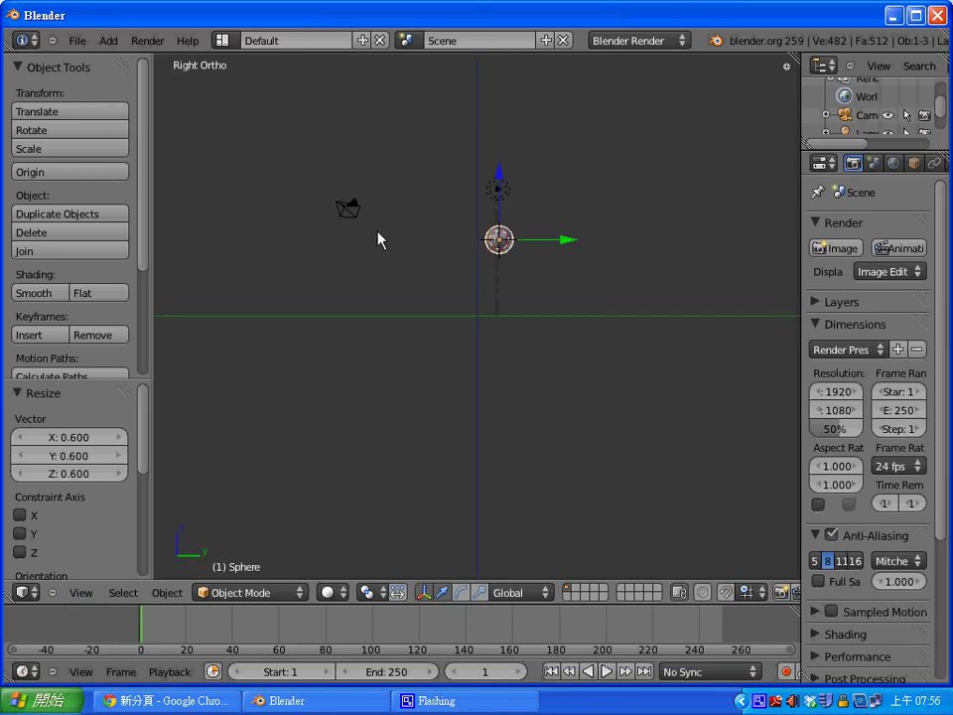
pyautogui.rightClick(356, 212)
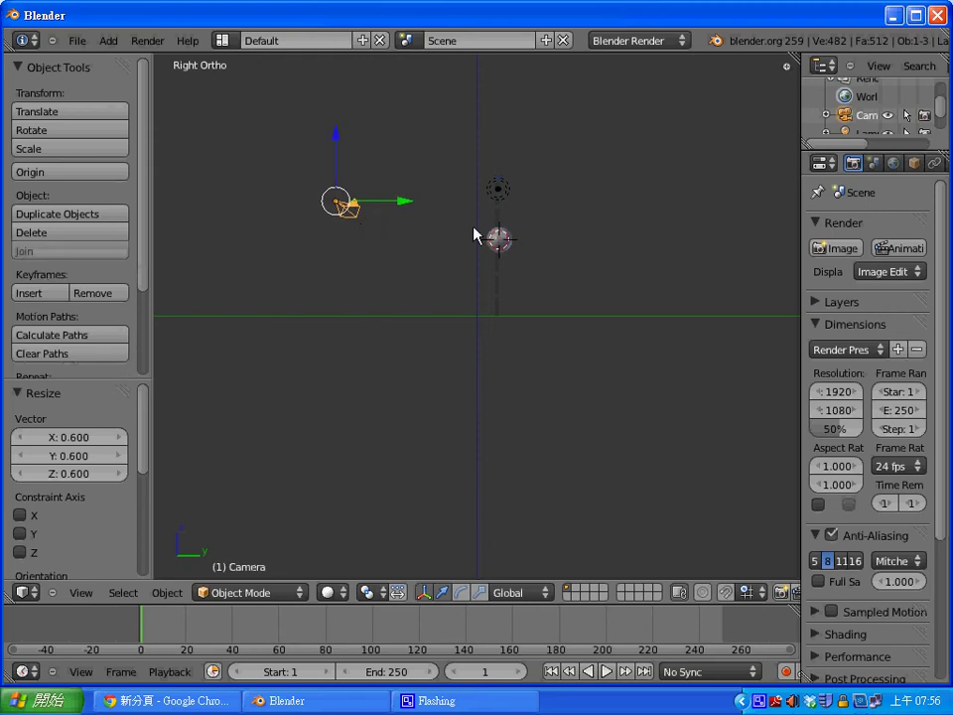
pyautogui.keyDown('shift'); pyautogui.rightClick(499, 245); pyautogui.keyUp('shift')
pyautogui.click(420, 241)
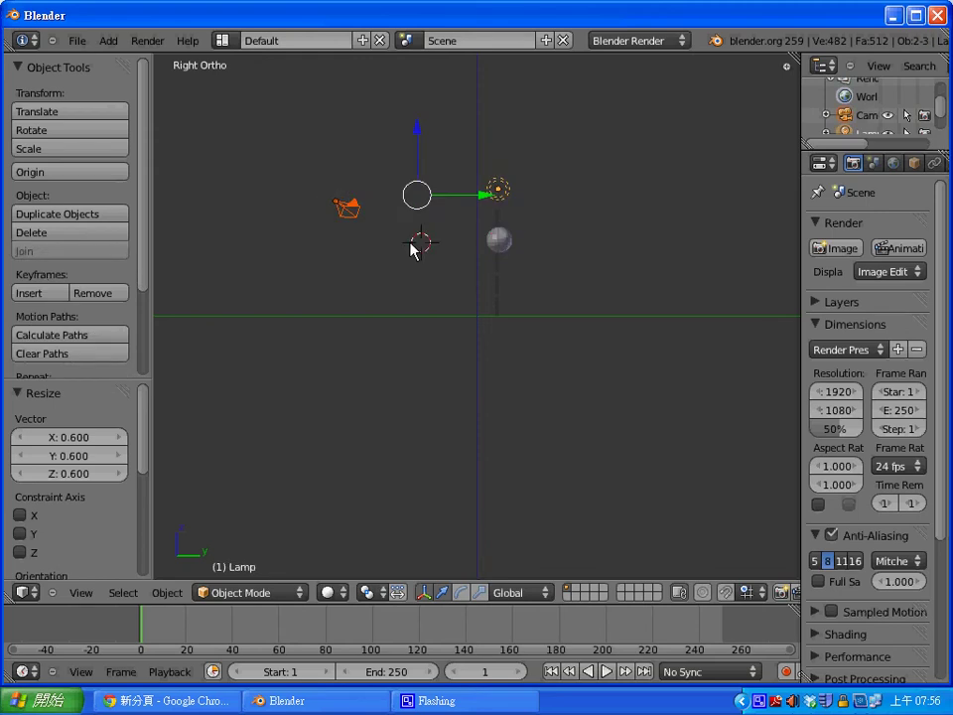
pyautogui.rightClick(352, 224)
pyautogui.keyDown('shift'); pyautogui.rightClick(506, 246); pyautogui.keyUp('shift')
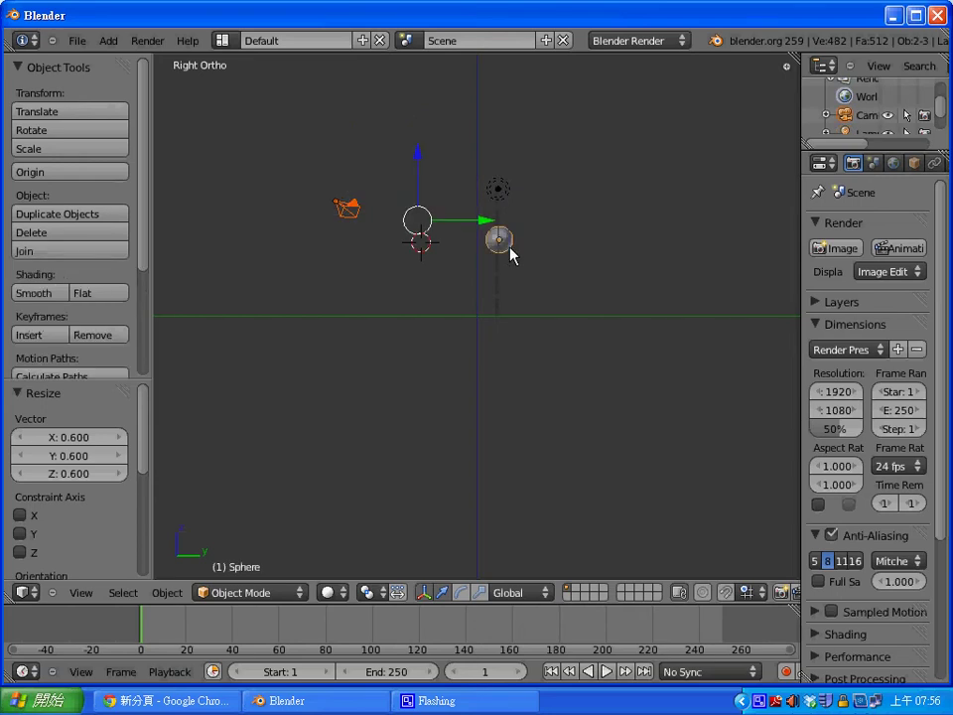
# Give the camera a Track To constraint on the head sphere and test-render.
pyautogui.hotkey('ctrl', 't')
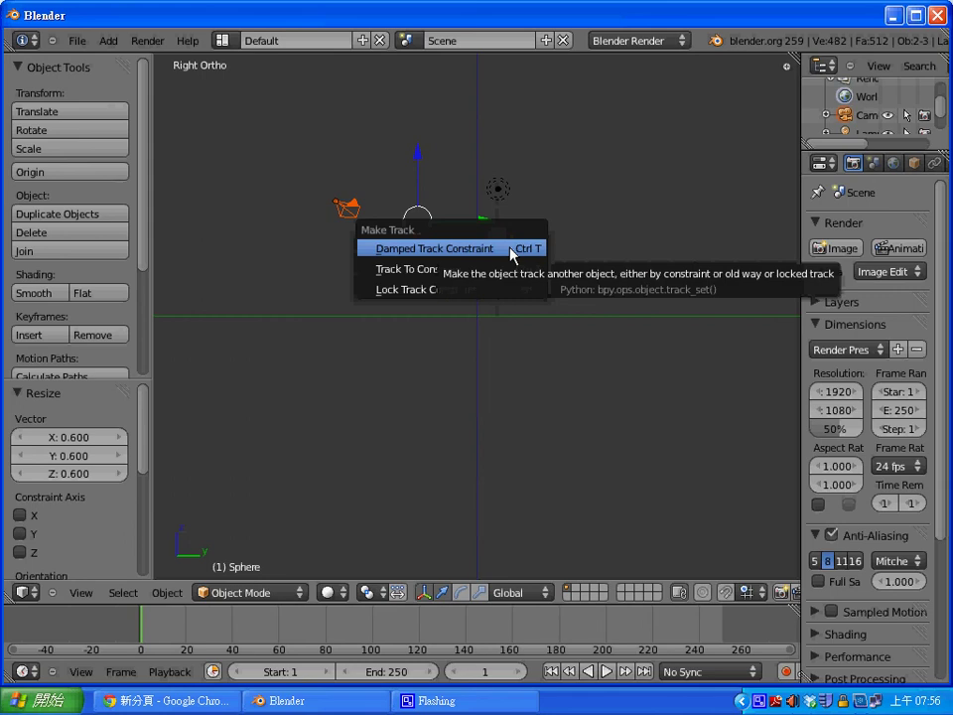
pyautogui.press('Down')
pyautogui.press('Return')
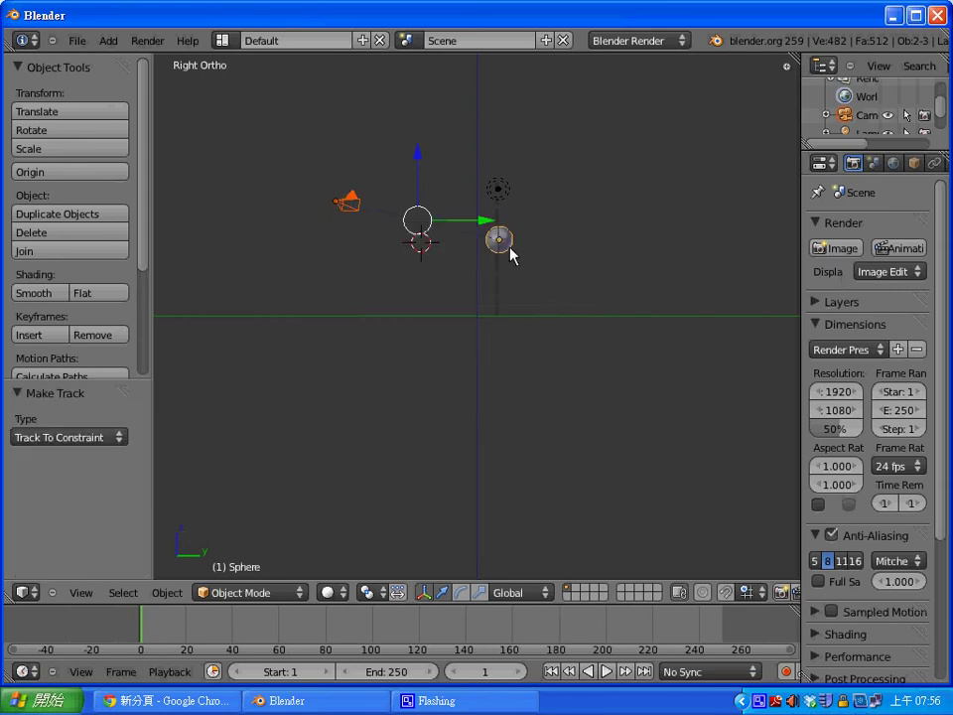
pyautogui.press('F12')
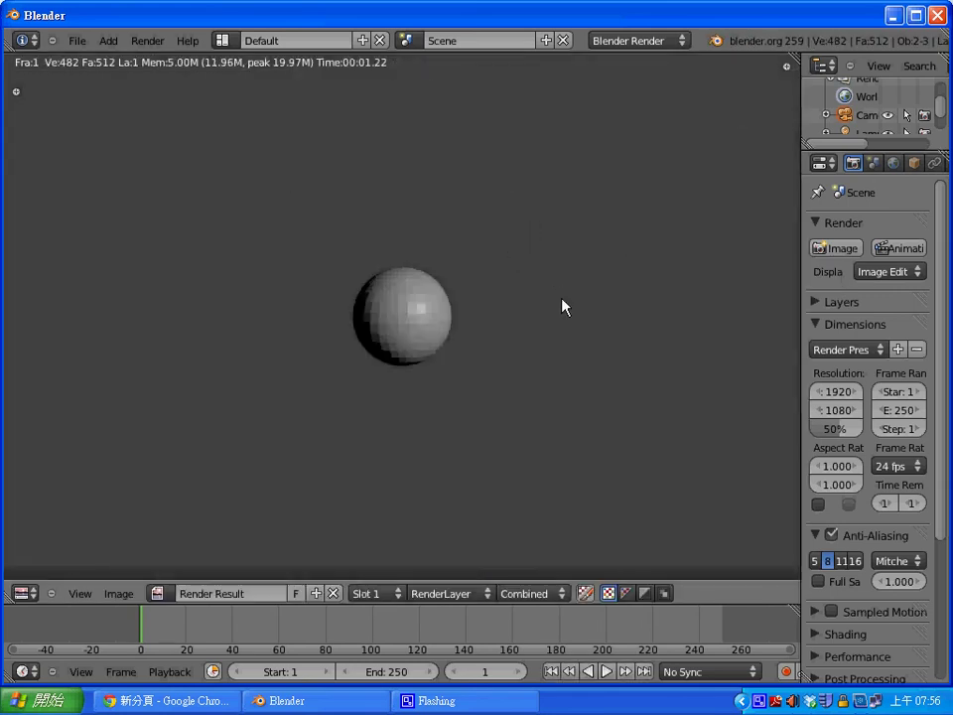
pyautogui.press('Escape')
# Apply smooth shading to the head sphere and render to check it.
pyautogui.rightClick(509, 244)
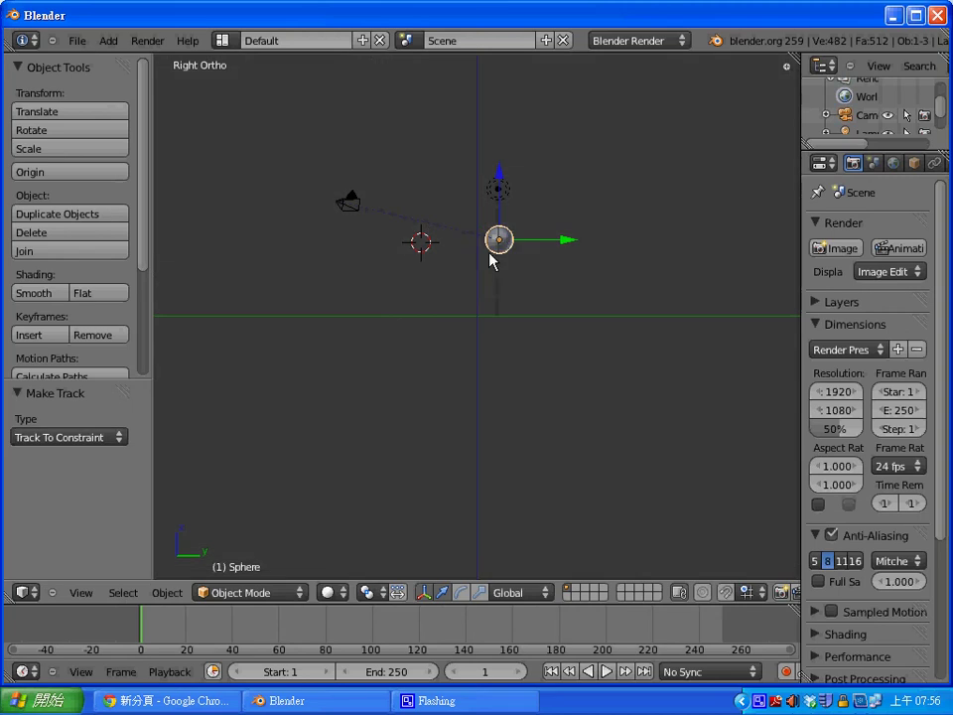
pyautogui.scroll(-1, 143, 265)
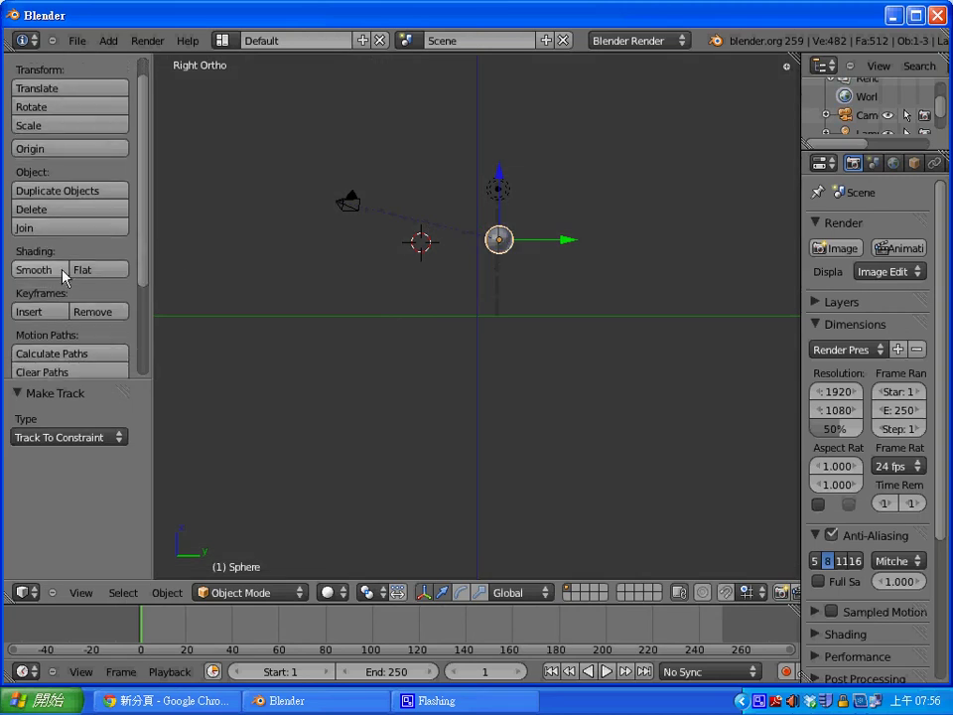
pyautogui.click(45, 269)
pyautogui.press('F12')
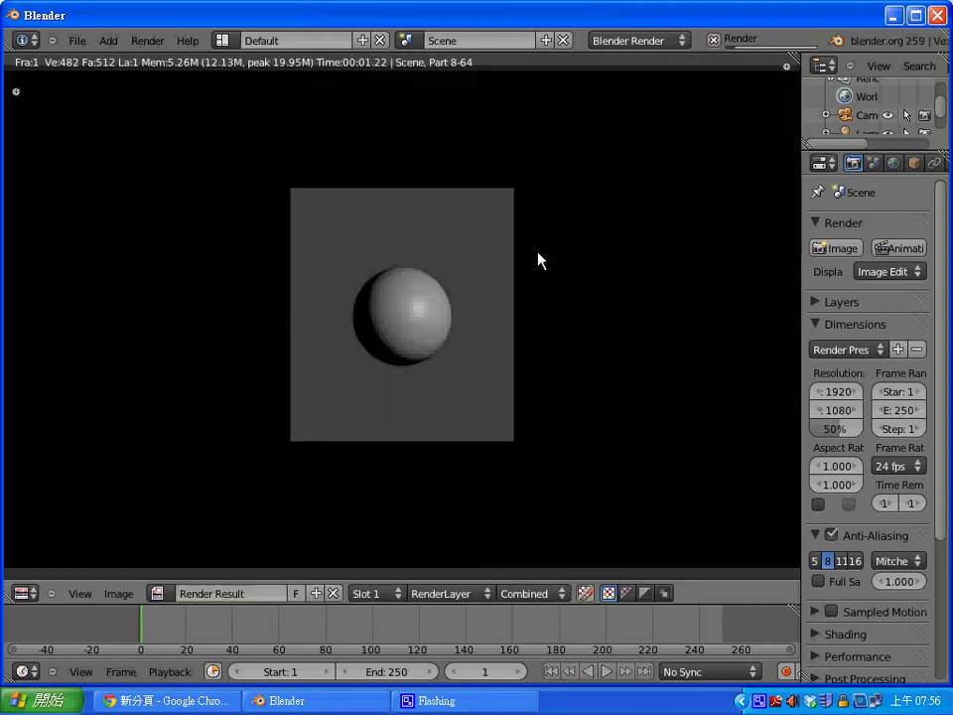
pyautogui.press('Escape')
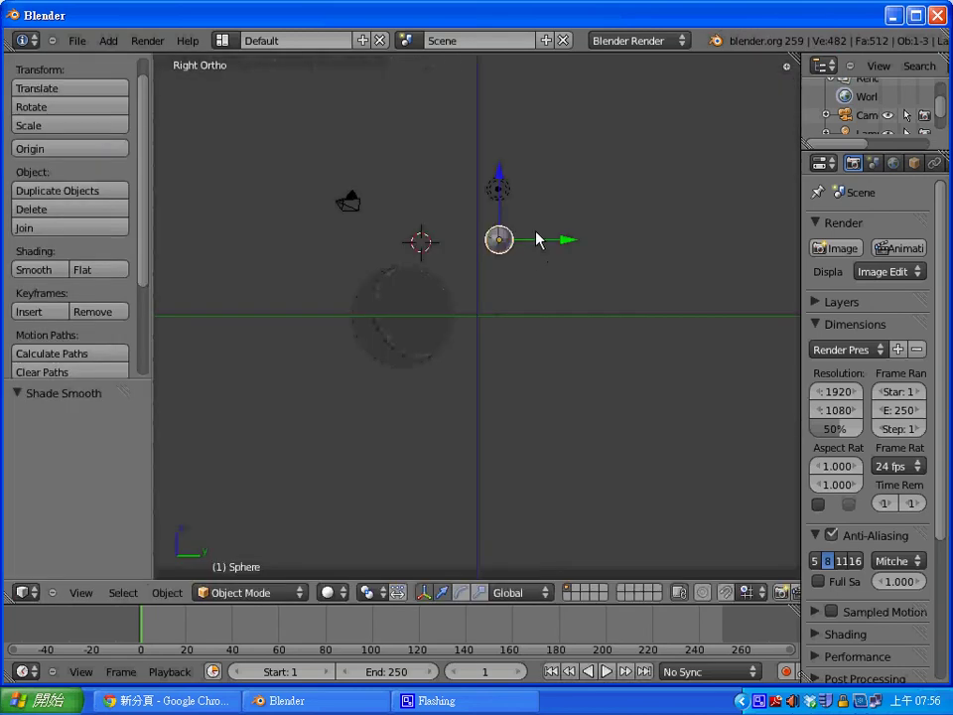
# Move the head sphere left, scale it to 0.868, and put the cursor just below it.
pyautogui.press('g')
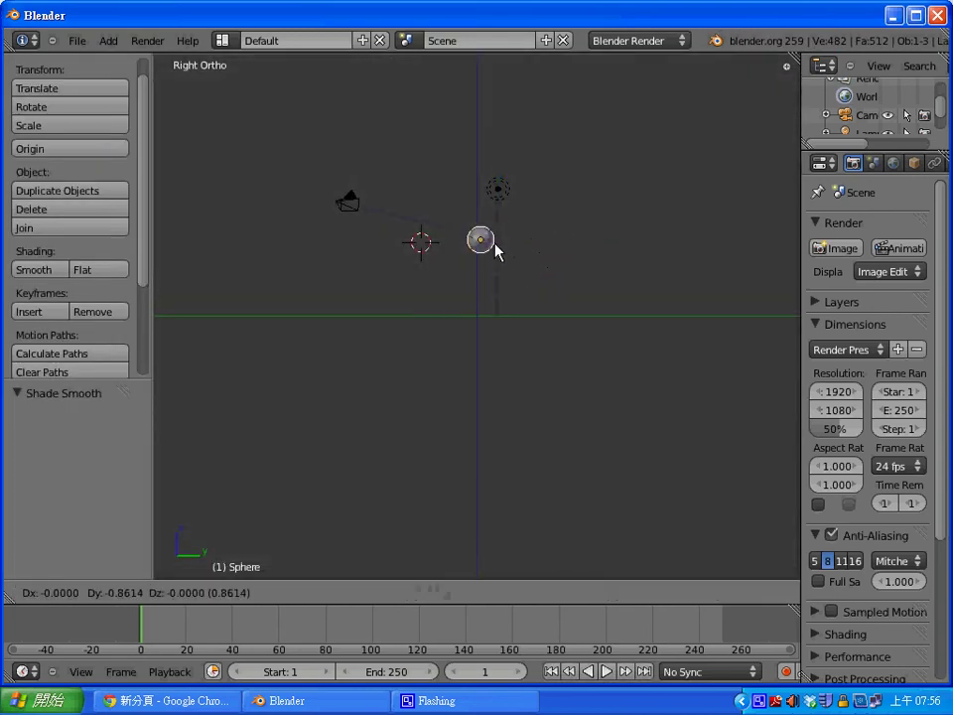
pyautogui.click(493, 248)
pyautogui.press('s')
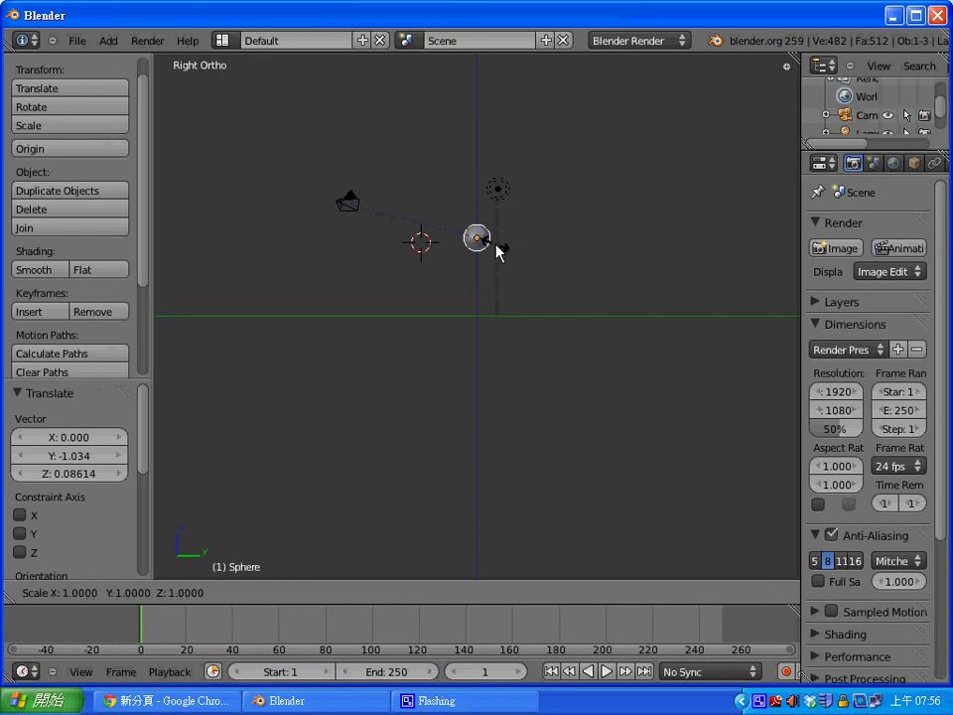
pyautogui.click(493, 249)
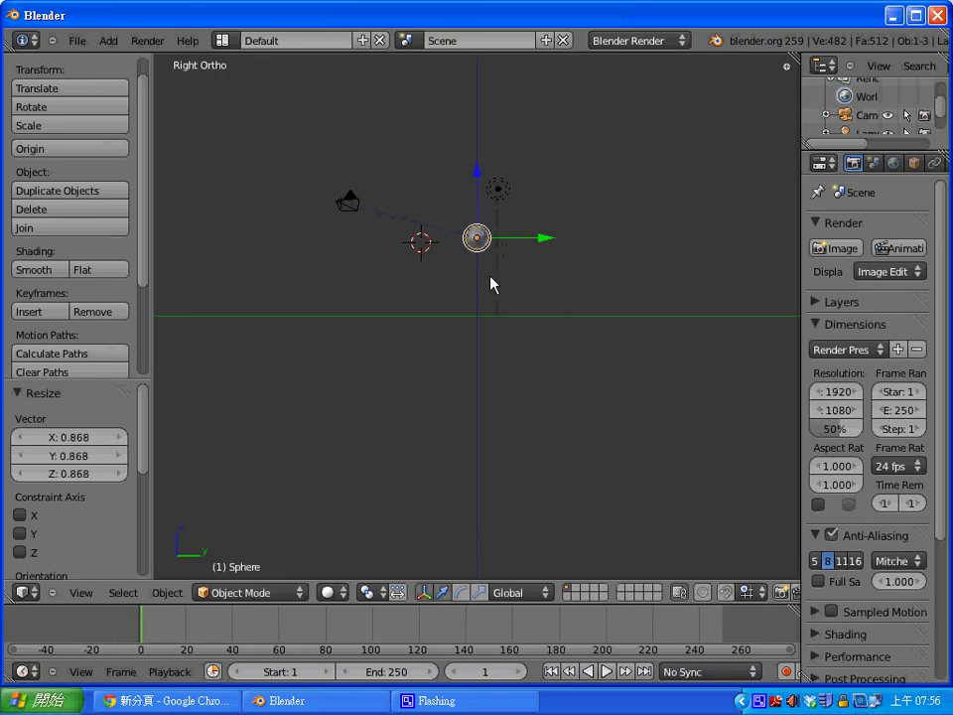
pyautogui.click(475, 259)
# Add a cylinder body below the head and scale it to 0.483.
pyautogui.hotkey('shift', 'a')
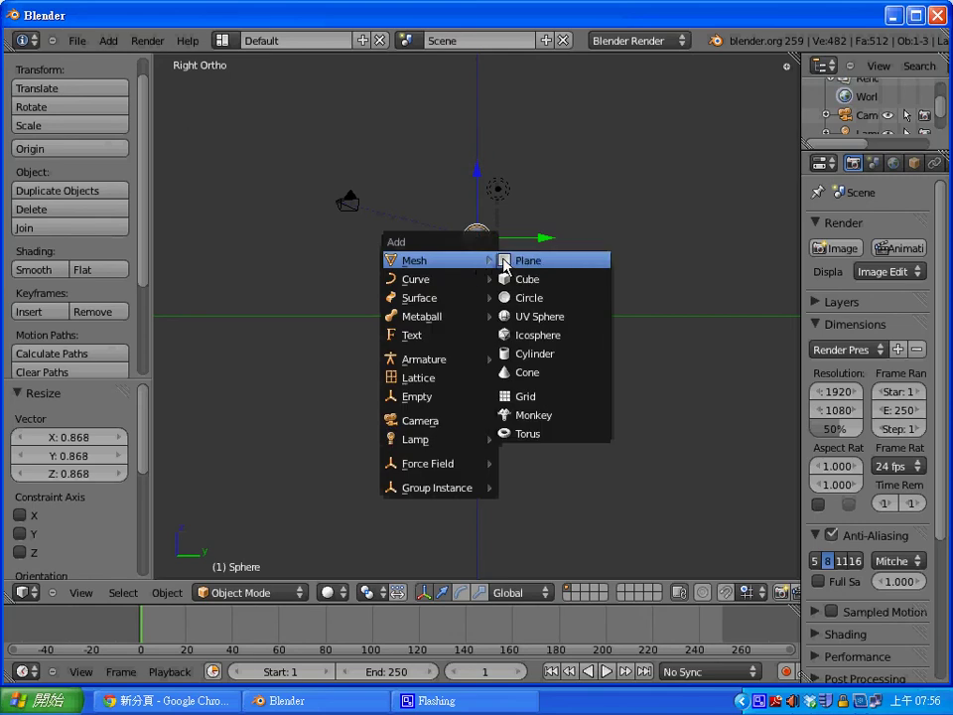
pyautogui.click(553, 353)
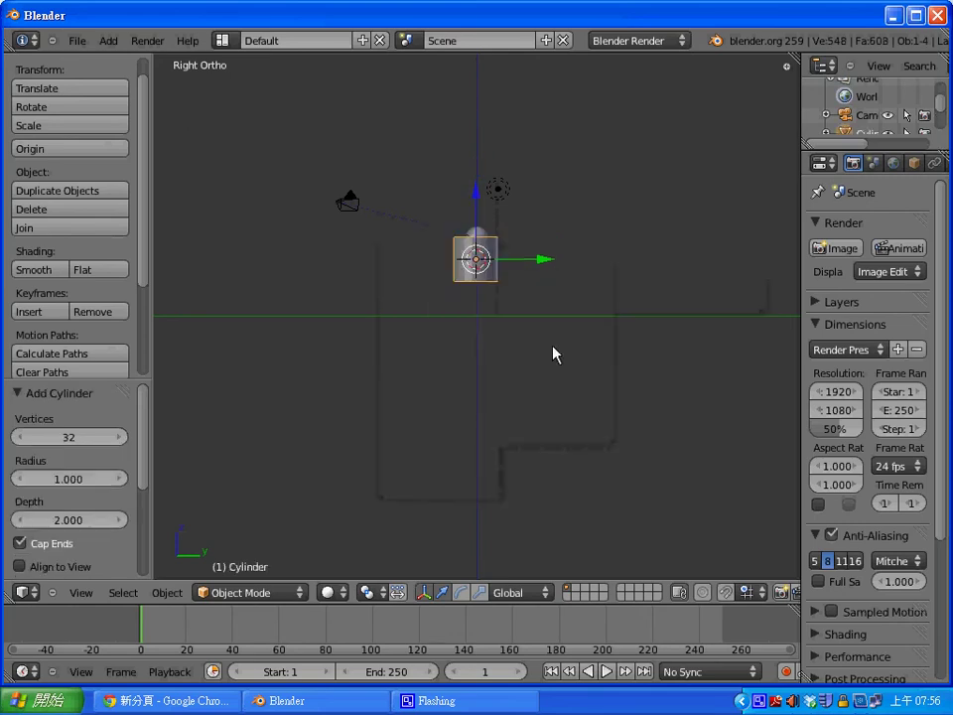
pyautogui.press('g')
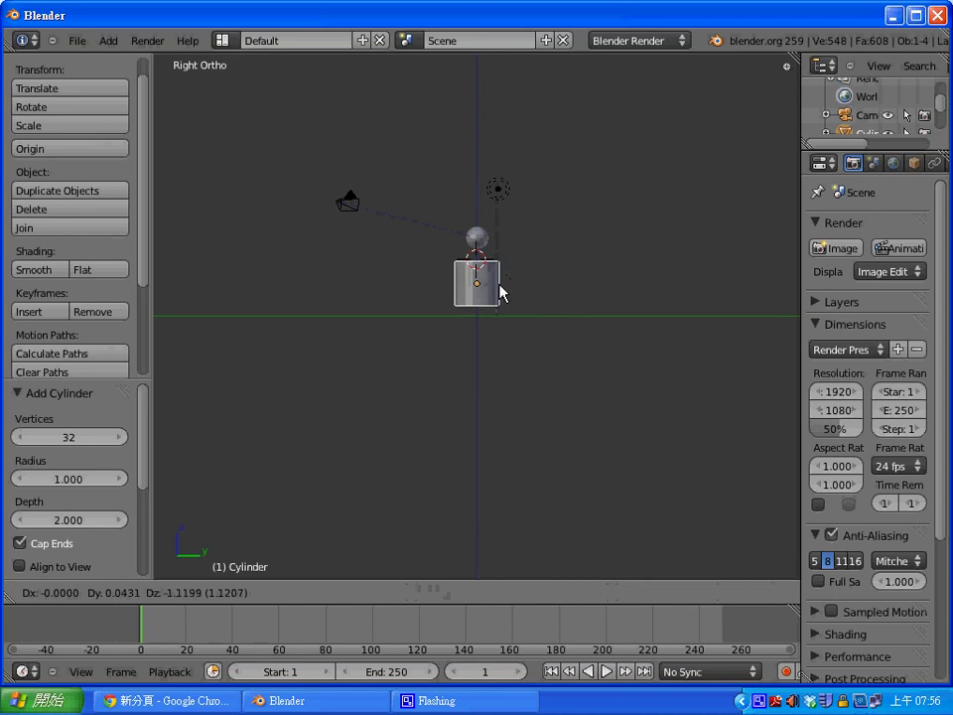
pyautogui.click(501, 292)
pyautogui.press('s')
pyautogui.click(492, 292)
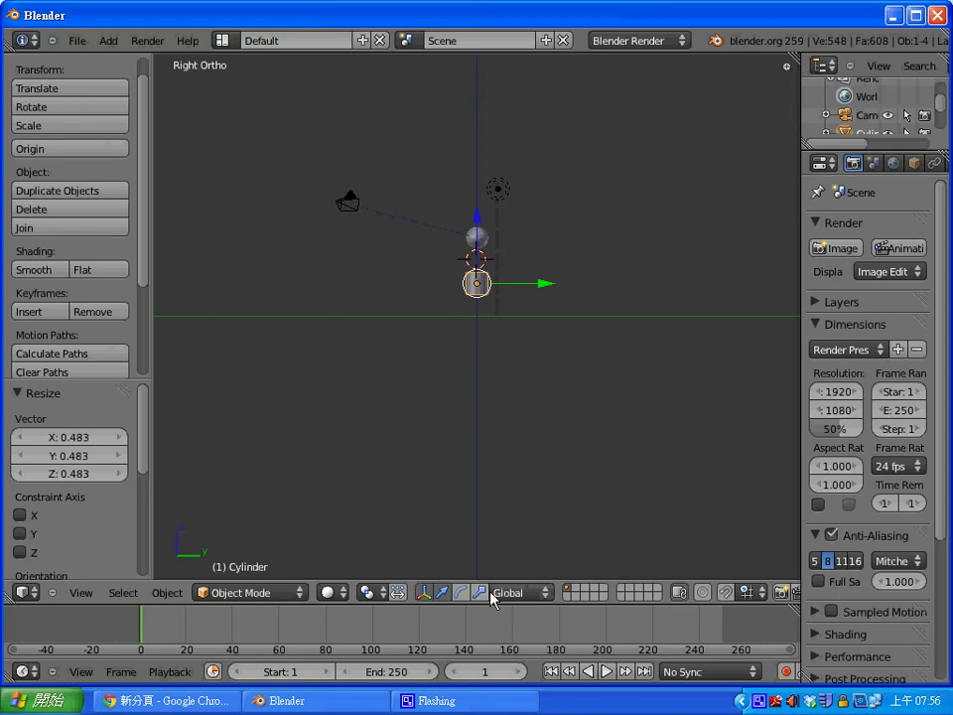
# Stretch the cylinder vertically along Z and slim it into a tall body.
pyautogui.press('s')
pyautogui.press('z')
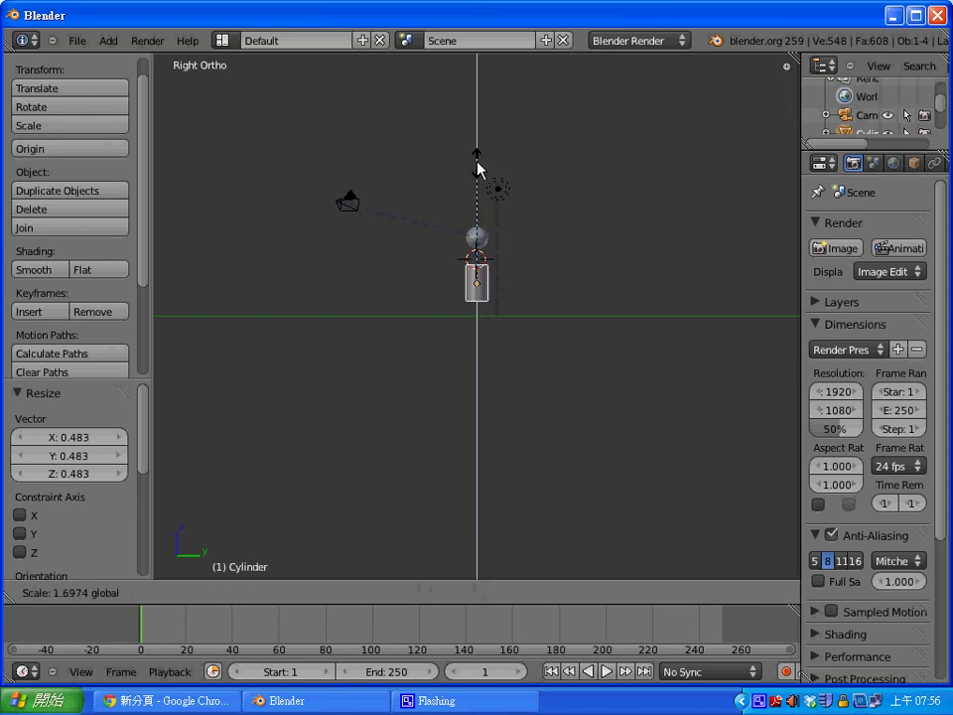
pyautogui.click(476, 139)
pyautogui.press('s')
pyautogui.press('z')
pyautogui.click(477, 209)
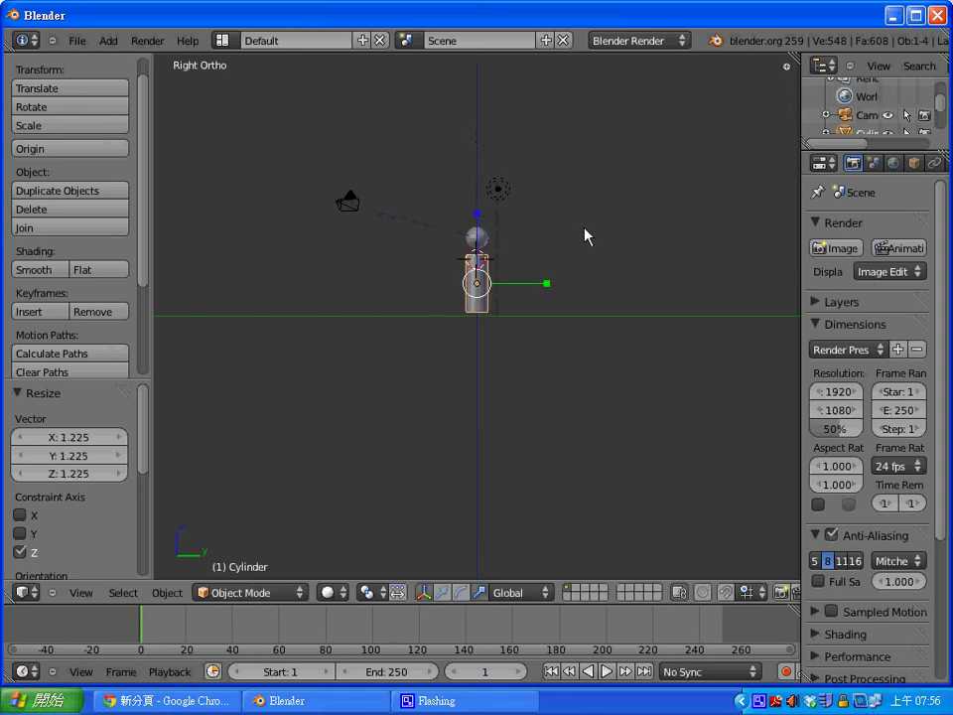
pyautogui.press('s')
pyautogui.click(558, 256)
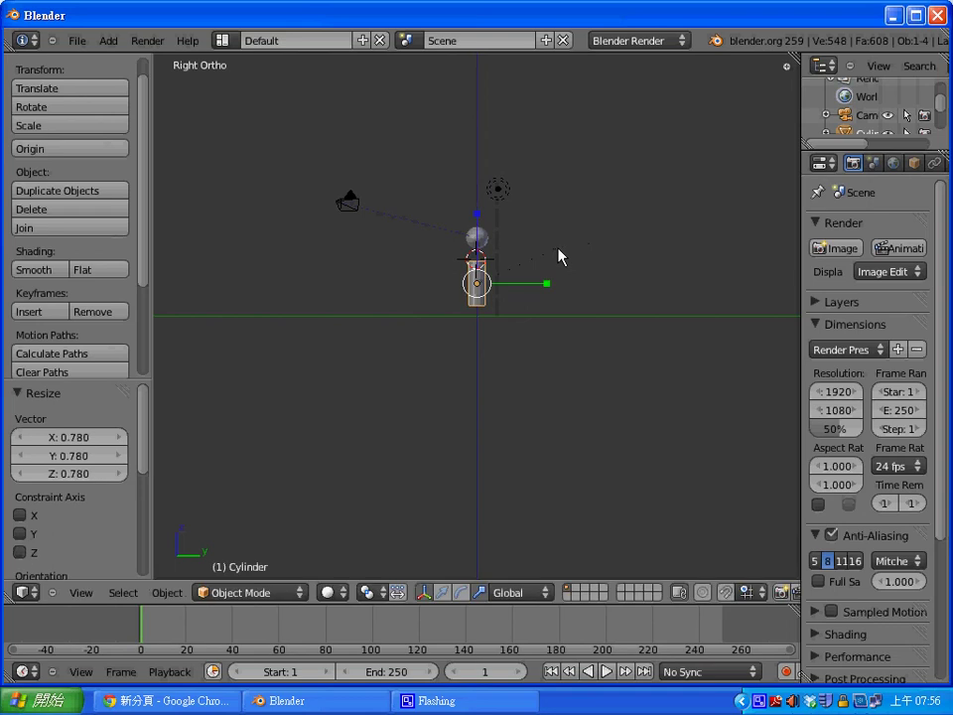
pyautogui.press('s')
pyautogui.press('z')
pyautogui.click(482, 207)
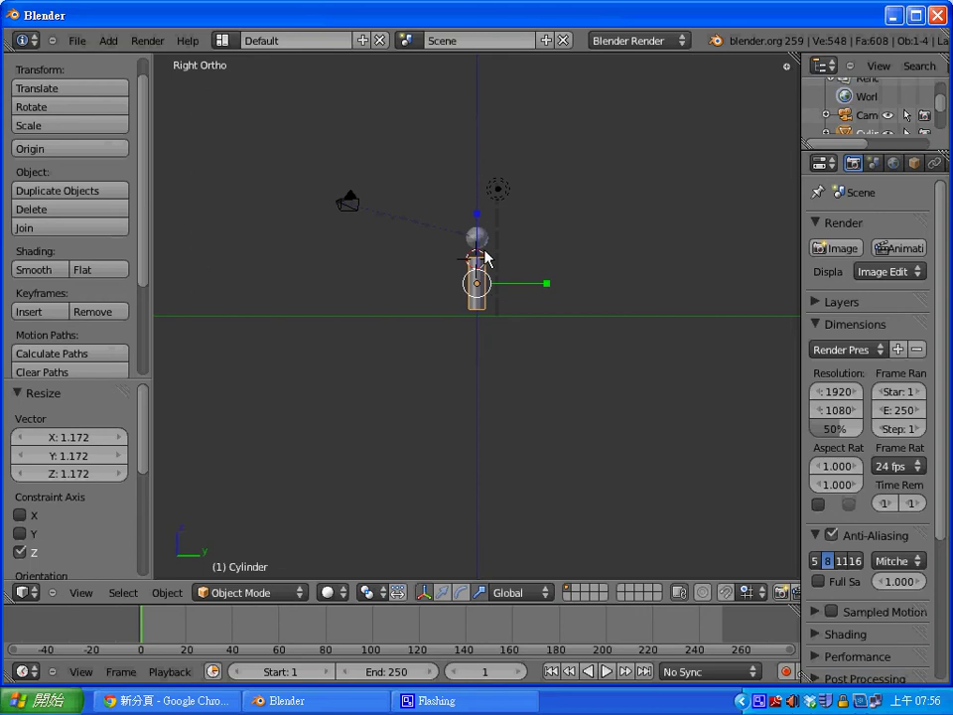
# Shrink the body slightly, raise it along Z under the head, and test-render.
pyautogui.press('s')
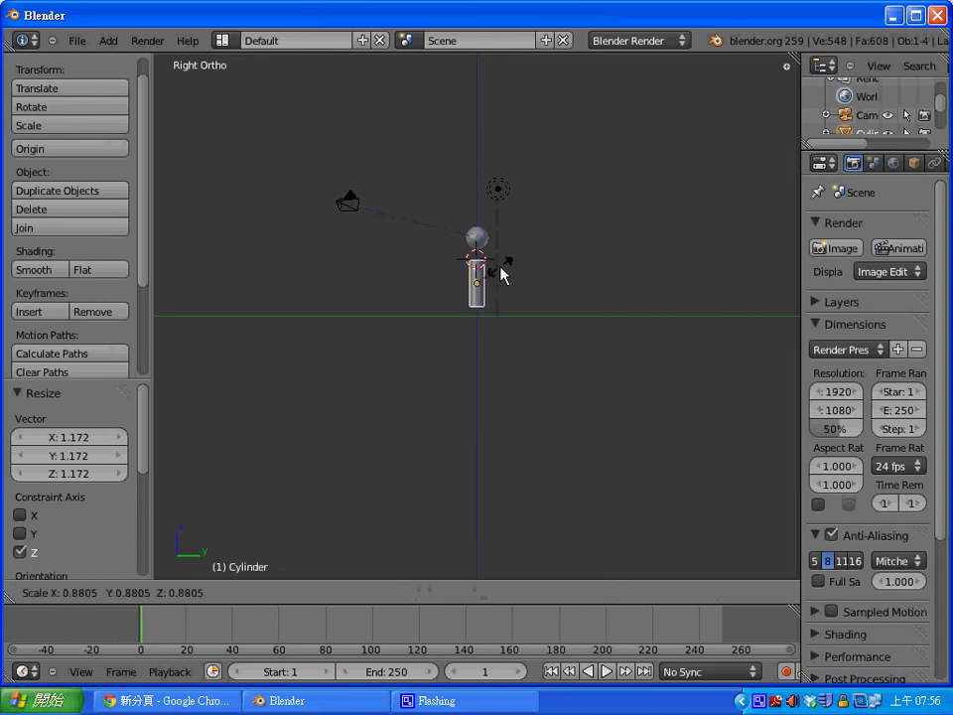
pyautogui.click(497, 277)
pyautogui.press('g')
pyautogui.press('z')
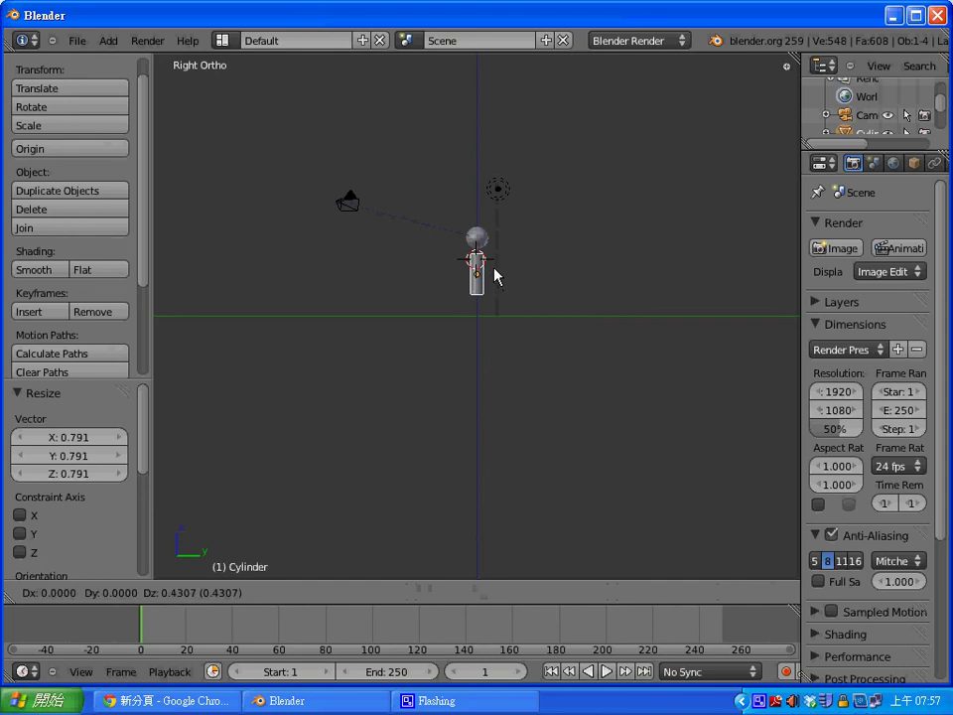
pyautogui.click(496, 276)
pyautogui.press('F12')
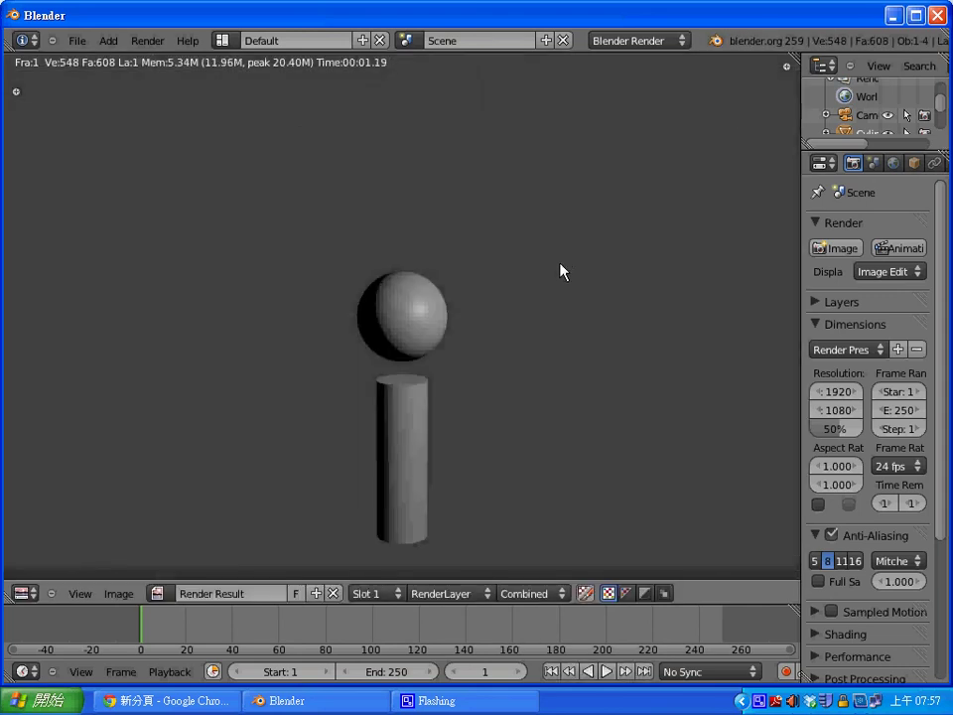
# Smooth-shade the body cylinder, re-render, and duplicate it to start an arm.
pyautogui.press('Escape')
pyautogui.click(40, 270)
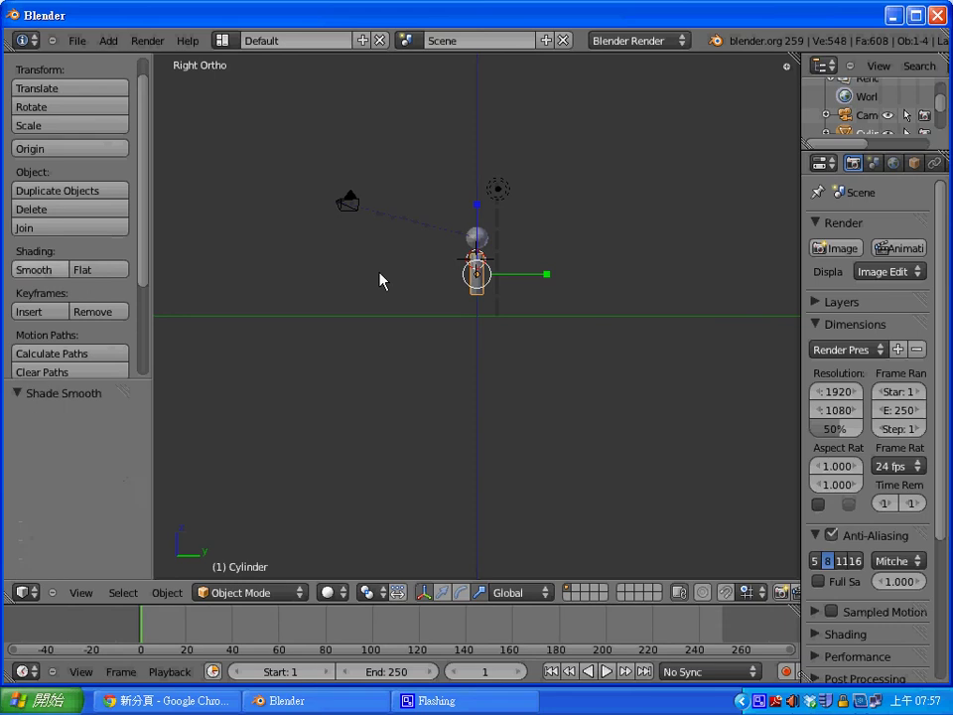
pyautogui.press('F12')
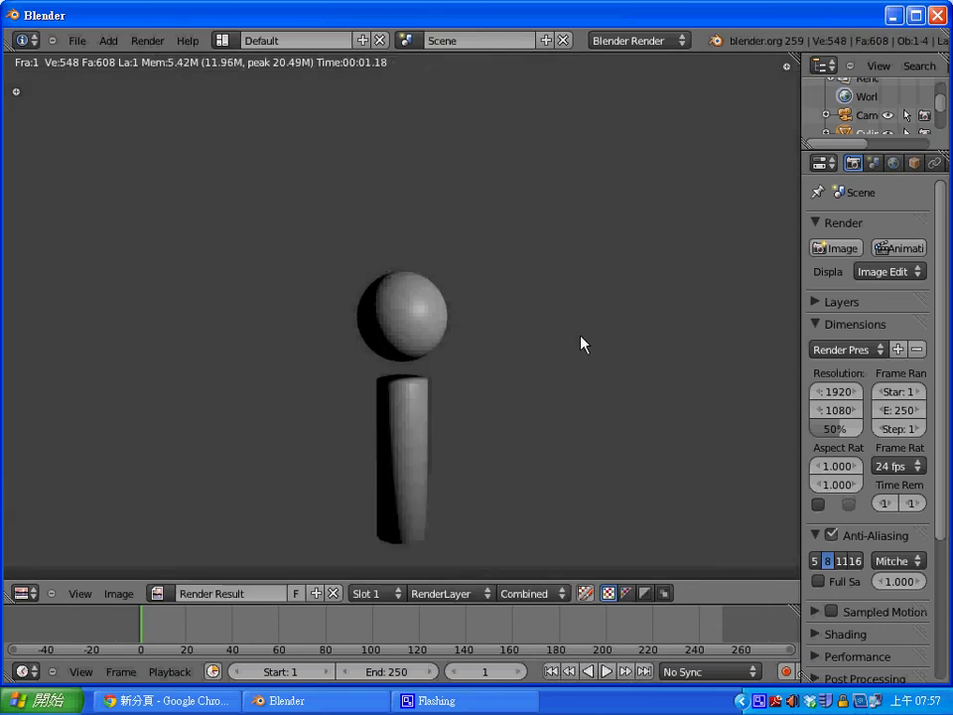
pyautogui.press('Escape')
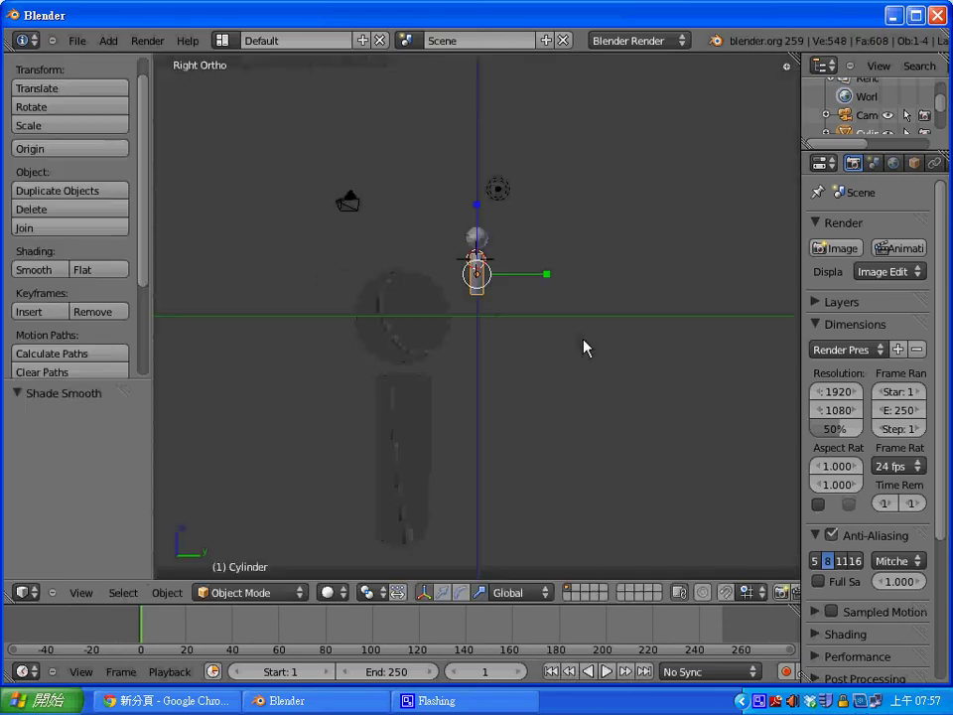
pyautogui.click(563, 323)
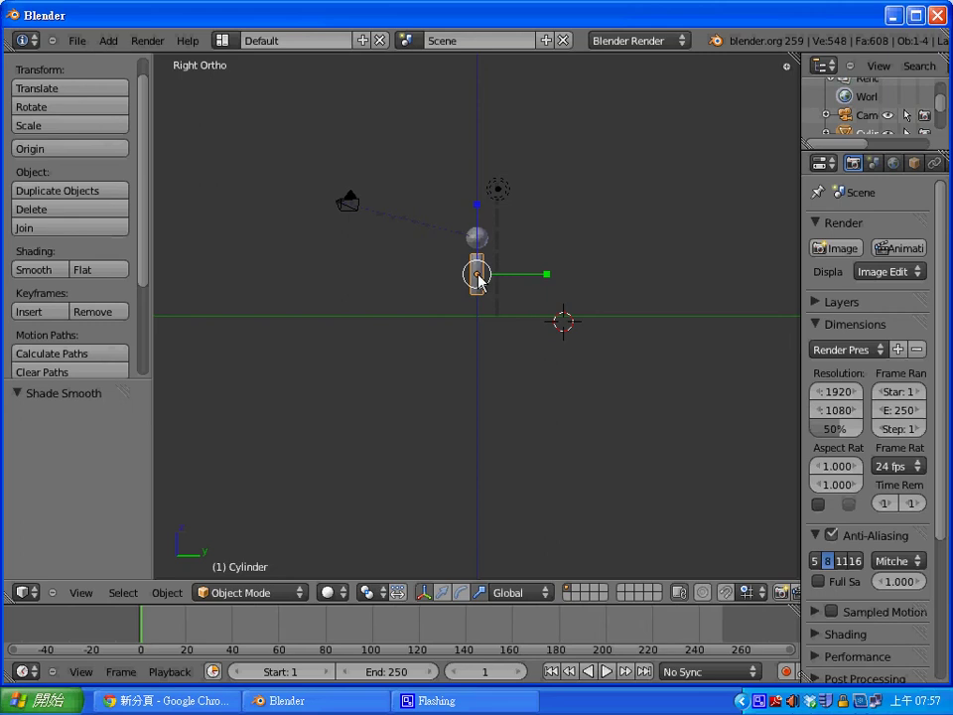
pyautogui.hotkey('shift', 'd')
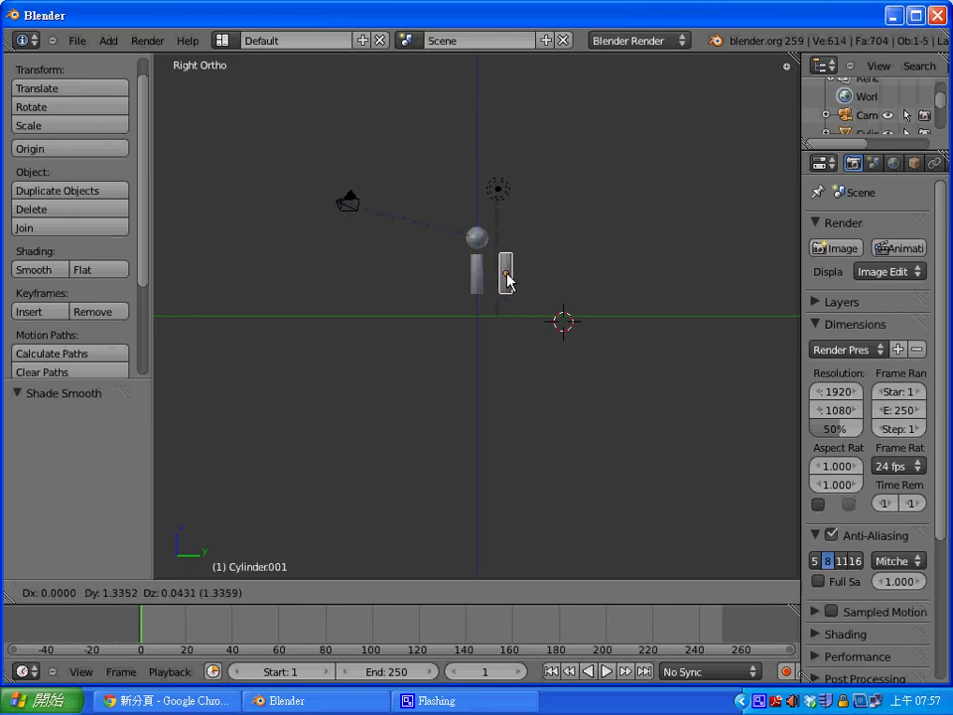
# Place the cylinder copy beside the body and set its X rotation to exactly 90°.
pyautogui.click(506, 280)
pyautogui.press('r')
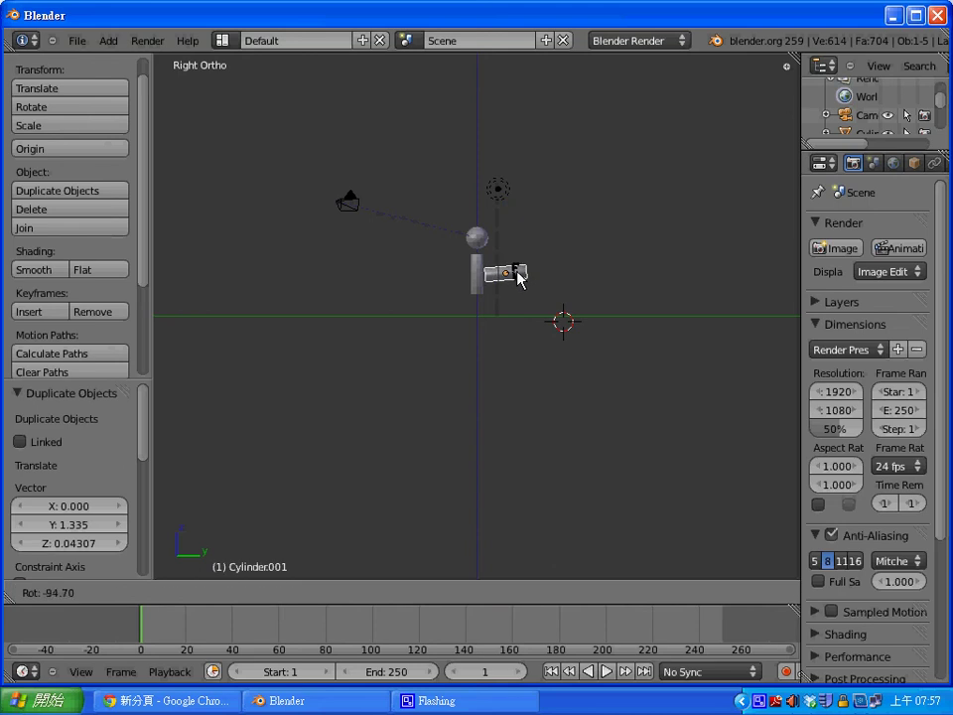
pyautogui.click(517, 279)
pyautogui.press('n')
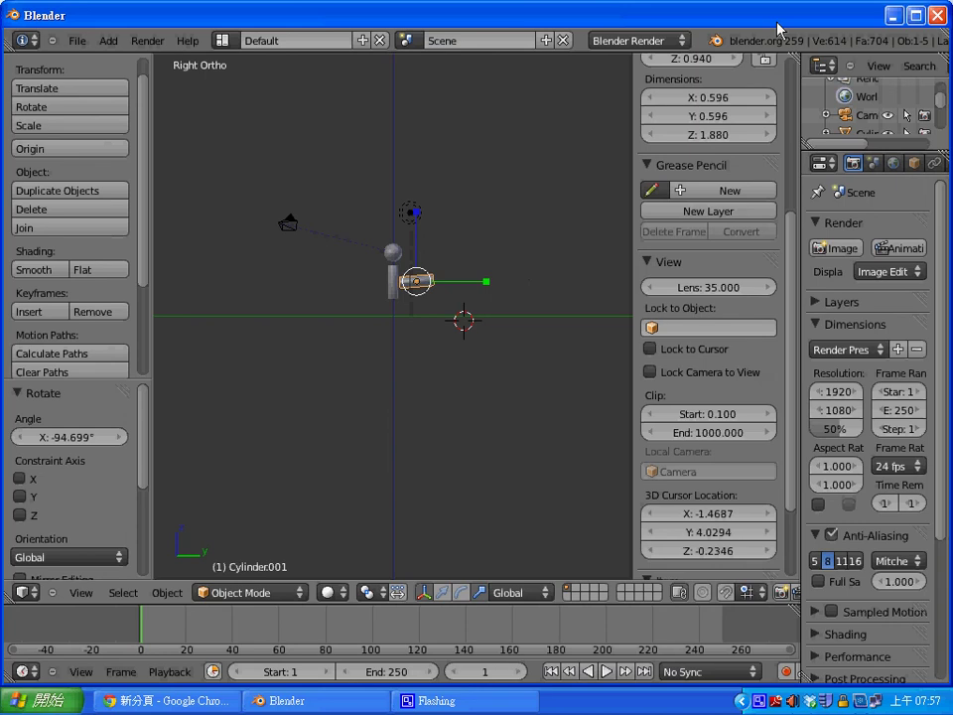
pyautogui.moveTo(791, 244); pyautogui.dragTo(796, 144)
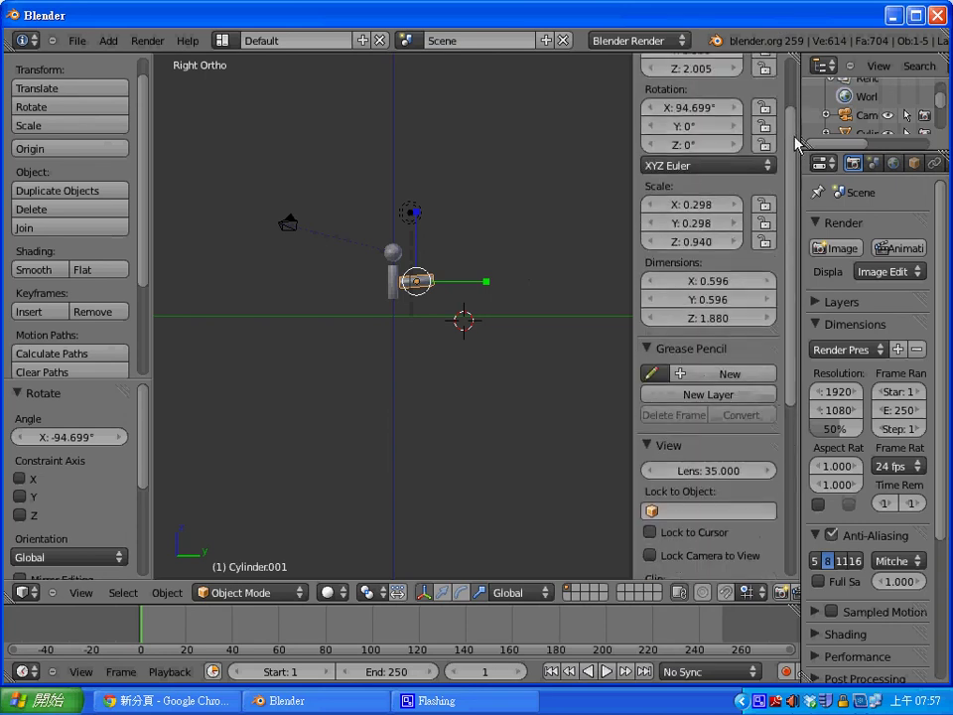
pyautogui.click(695, 110)
pyautogui.write('9')
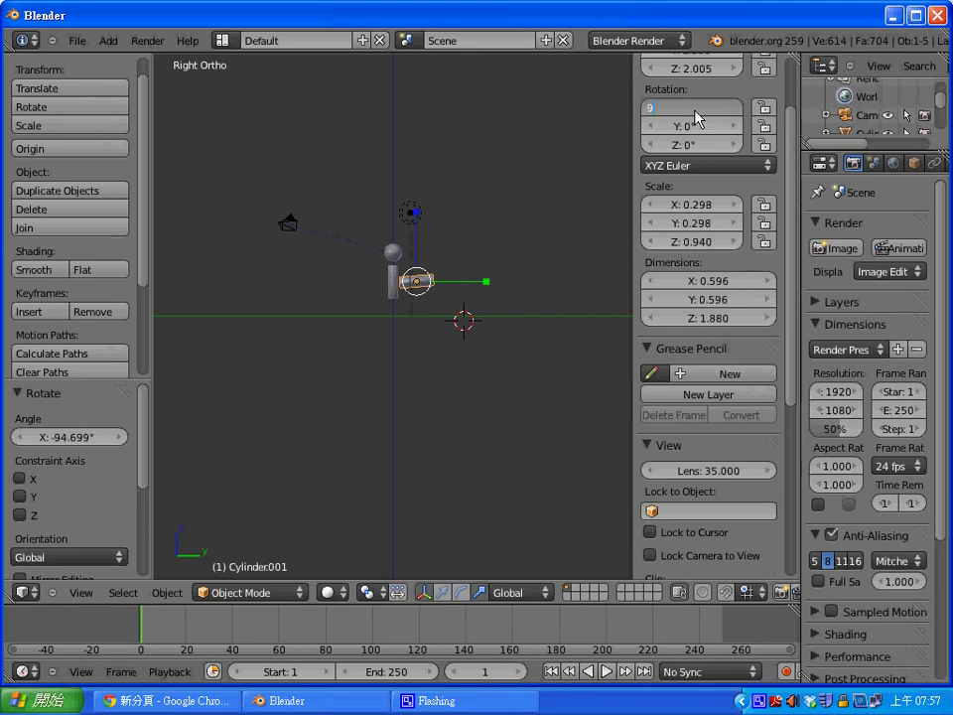
pyautogui.write('X: 90')
pyautogui.press('Return')
# Move the arm cylinder beside the body, lengthen it horizontally, and raise it.
pyautogui.press('g')
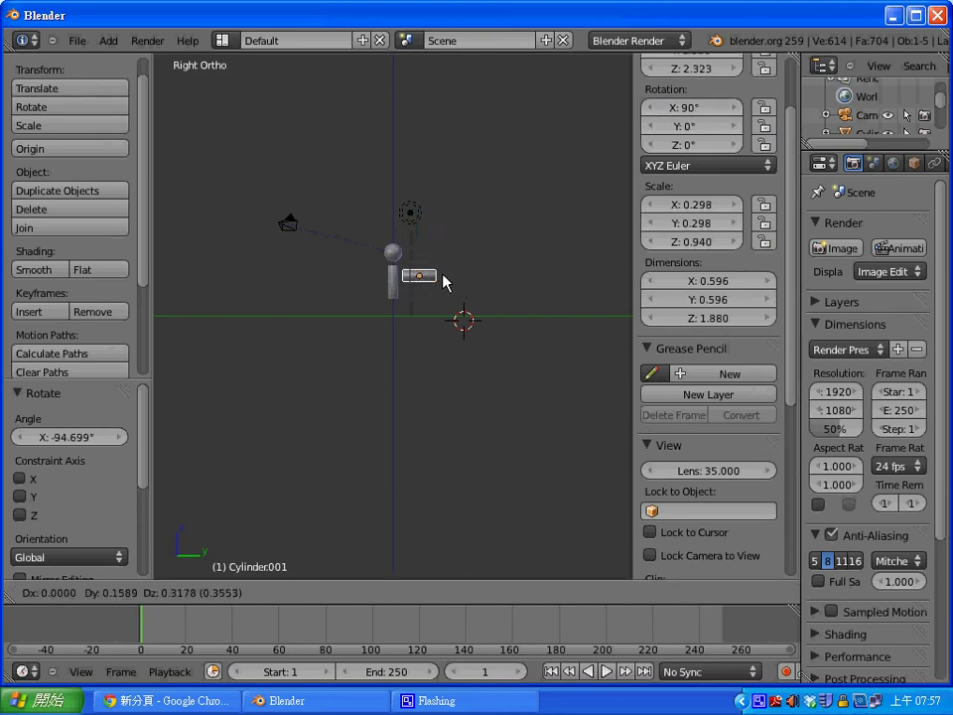
pyautogui.click(446, 278)
pyautogui.press('s')
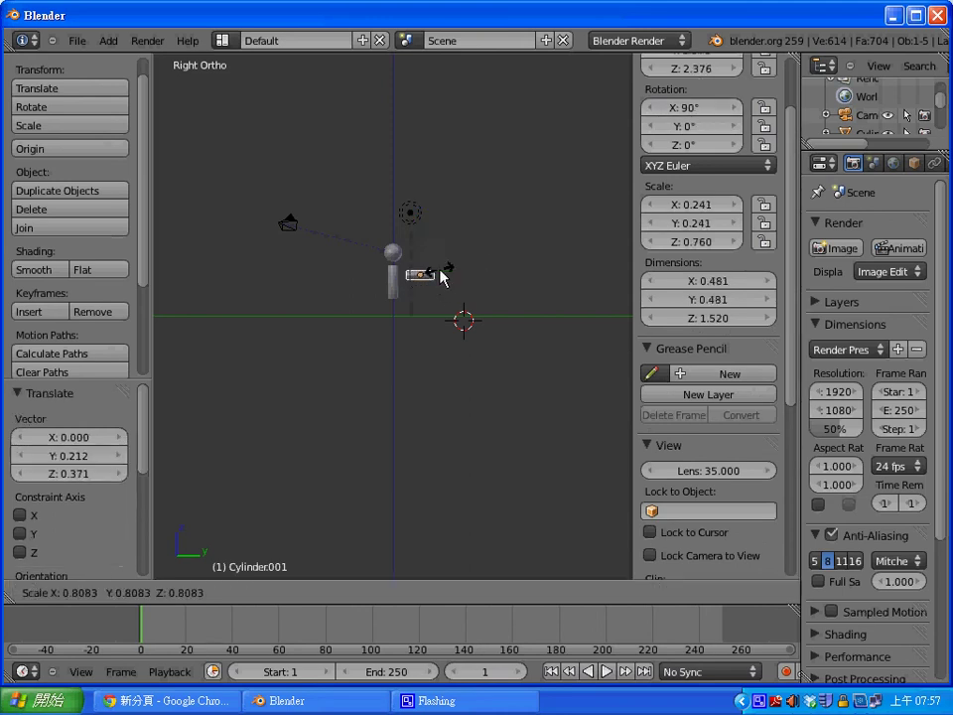
pyautogui.rightClick(442, 277)
pyautogui.moveTo(491, 274); pyautogui.dragTo(499, 275)
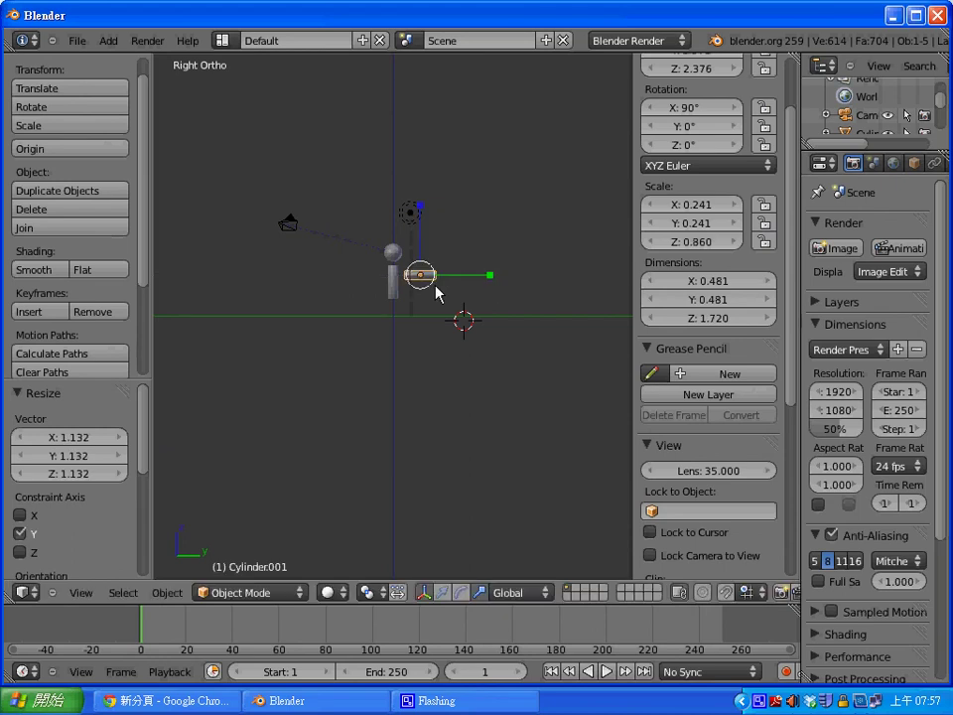
pyautogui.press('g')
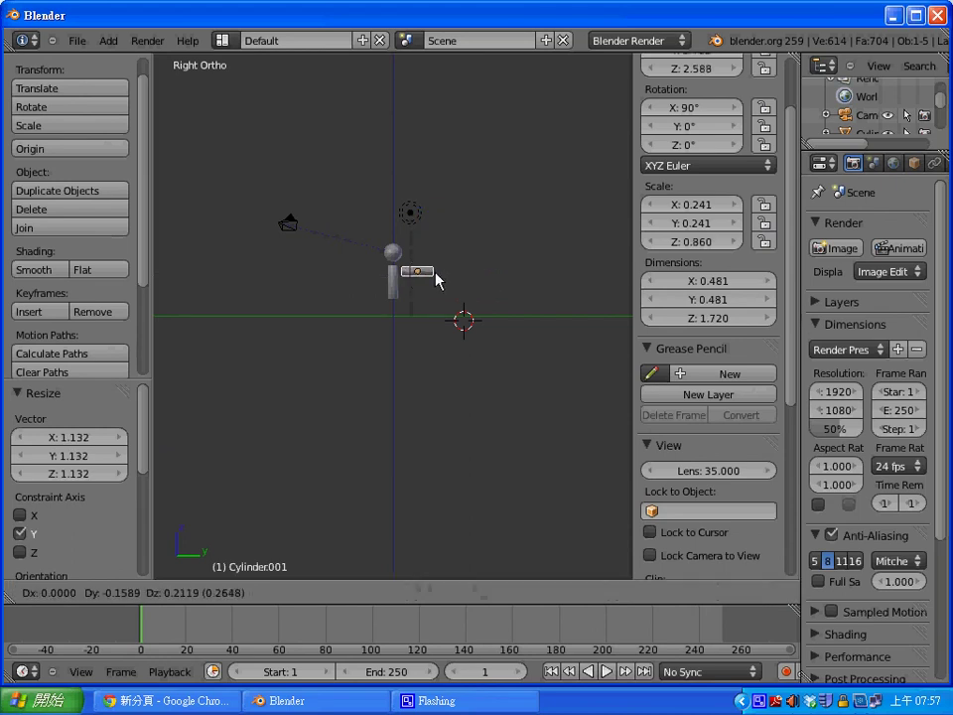
pyautogui.click(435, 280)
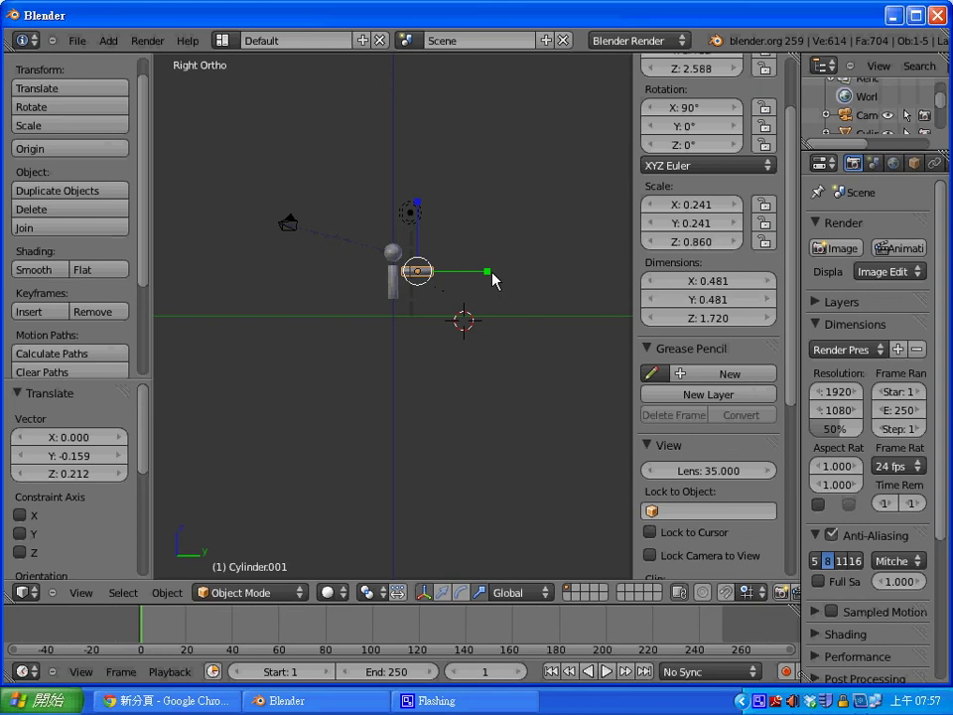
# Shrink the arm, nudge it against the body, and shorten it.
pyautogui.press('s')
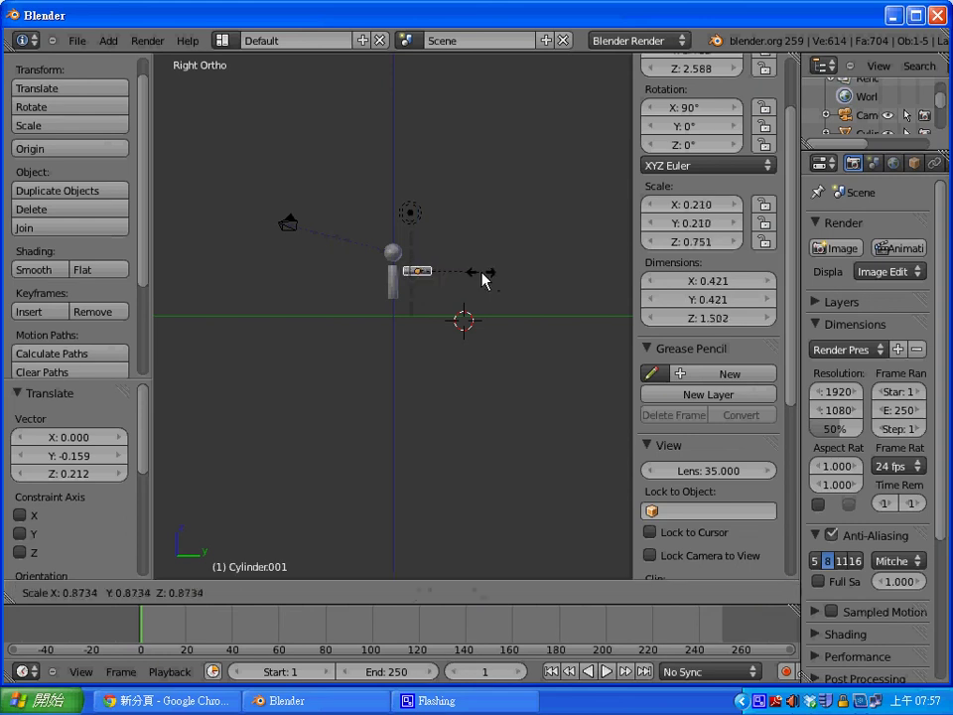
pyautogui.click(452, 277)
pyautogui.press('g')
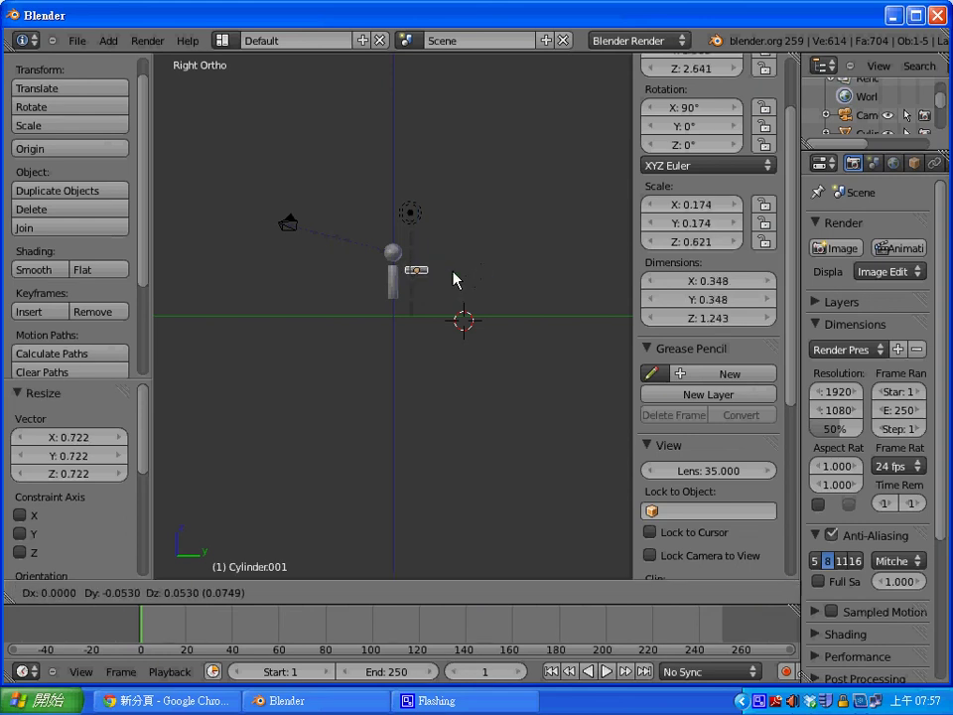
pyautogui.click(453, 279)
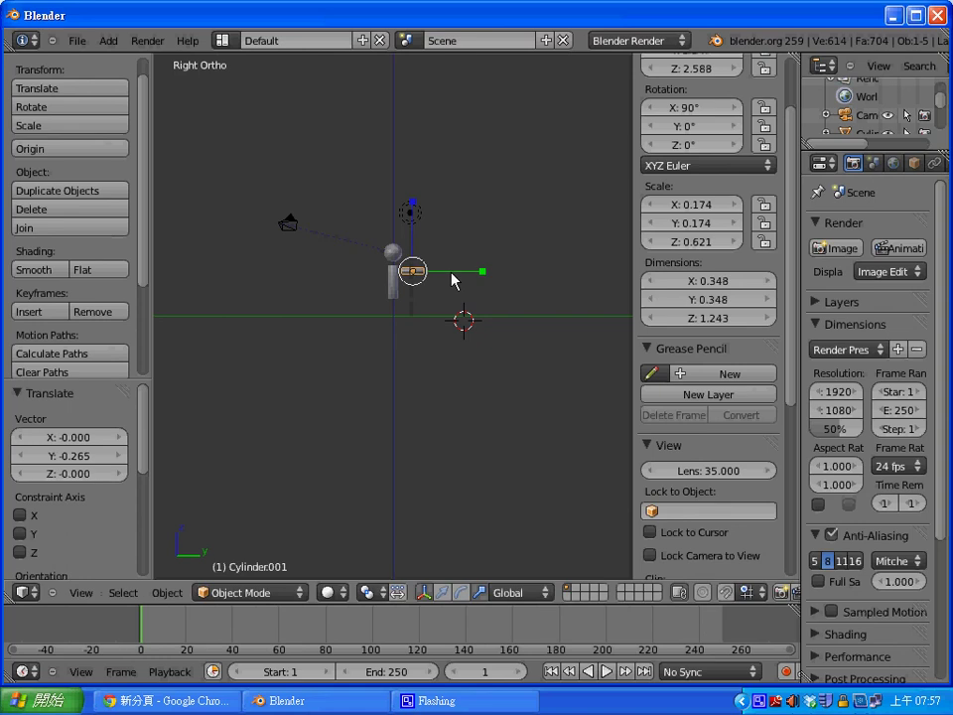
pyautogui.press('g')
pyautogui.click(451, 279)
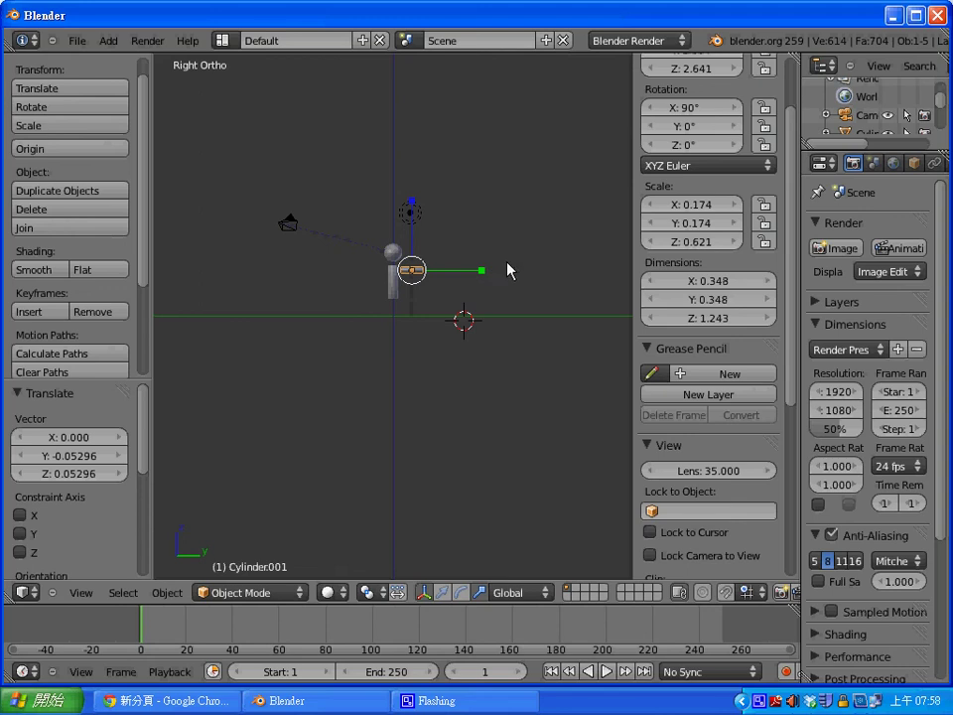
pyautogui.press('s')
pyautogui.press('z')
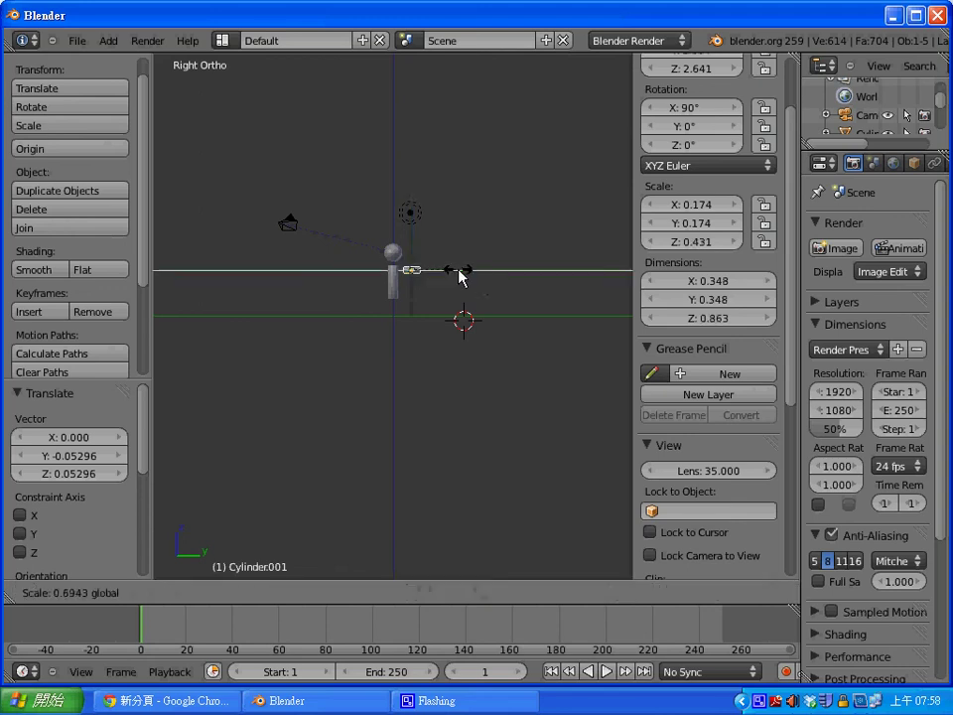
pyautogui.click(461, 271)
pyautogui.press('g')
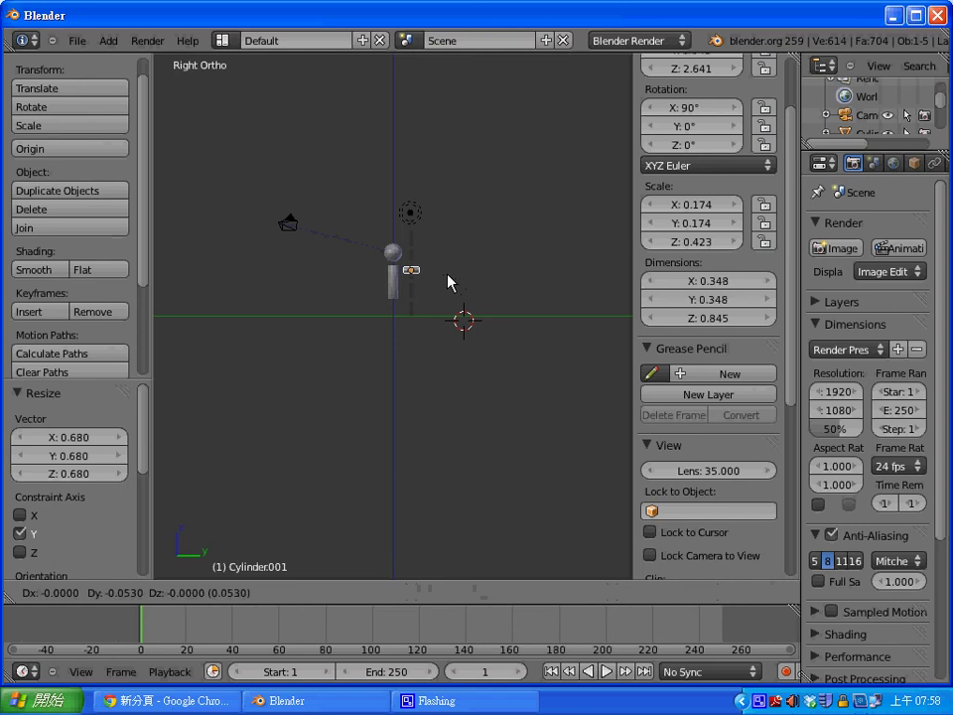
pyautogui.click(444, 280)
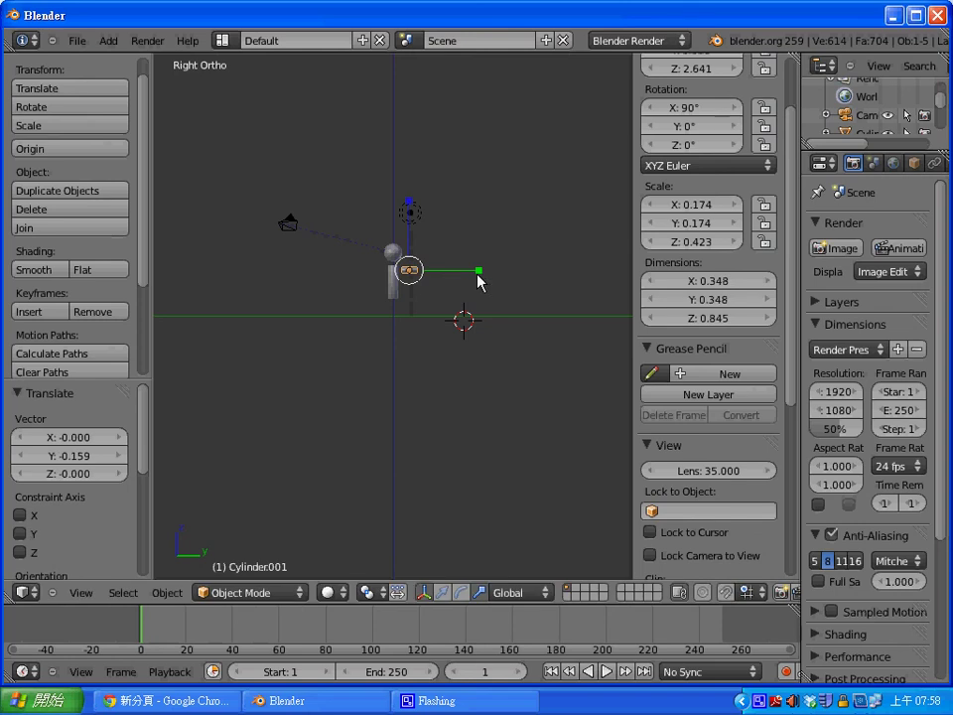
# Fine-tune the arm's length and thickness to scale 0.211/0.417 along Y.
pyautogui.press('s')
pyautogui.press('y')
pyautogui.click(477, 278)
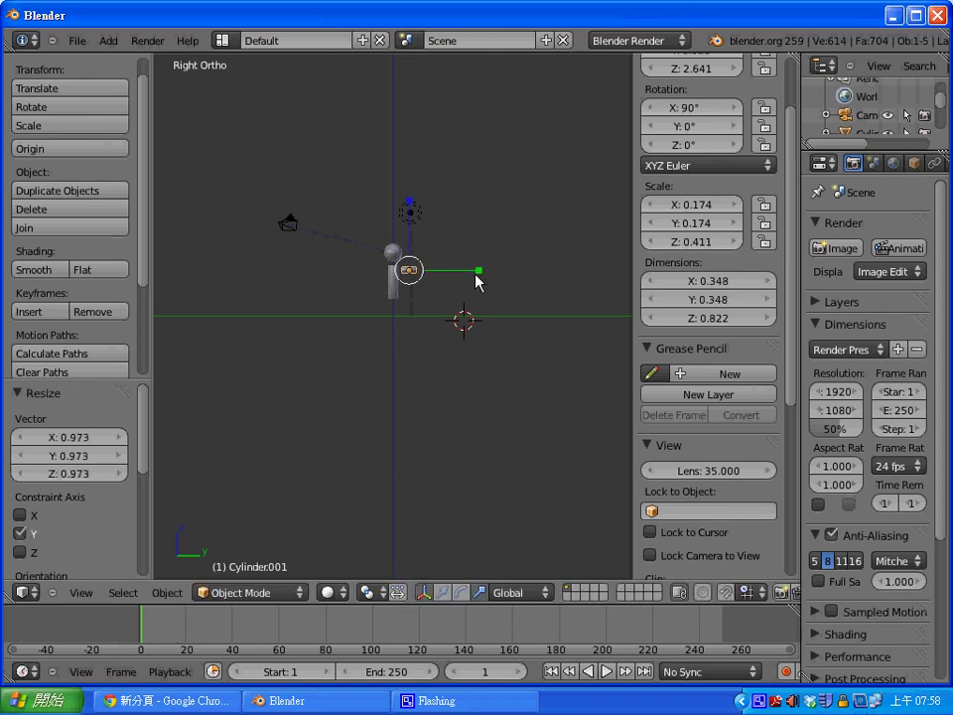
pyautogui.press('s')
pyautogui.click(478, 277)
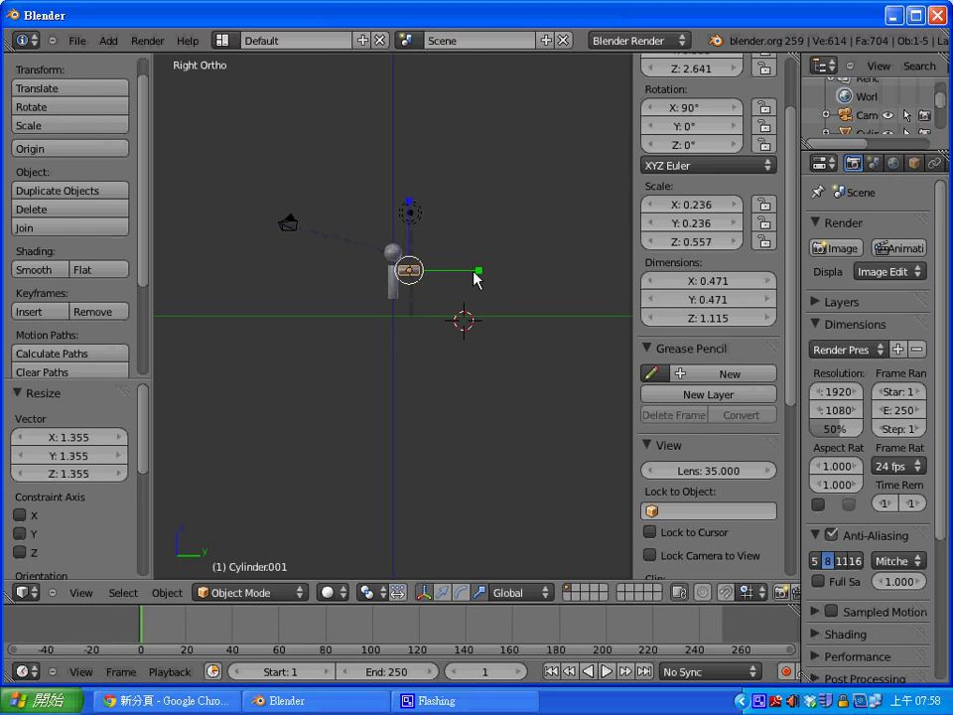
pyautogui.press('s')
pyautogui.press('y')
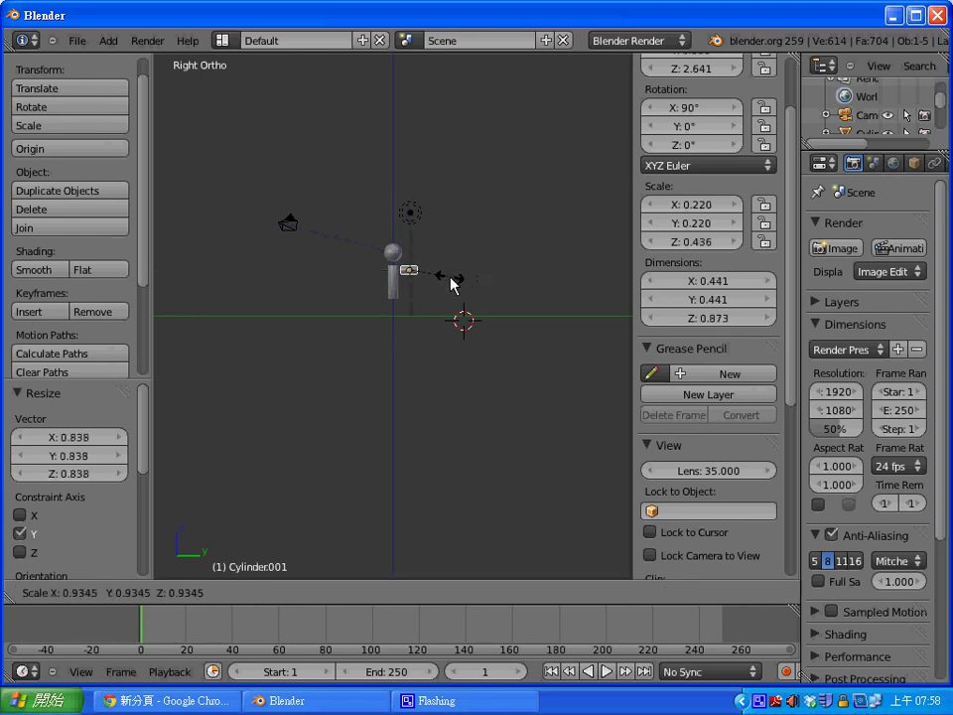
pyautogui.click(454, 282)
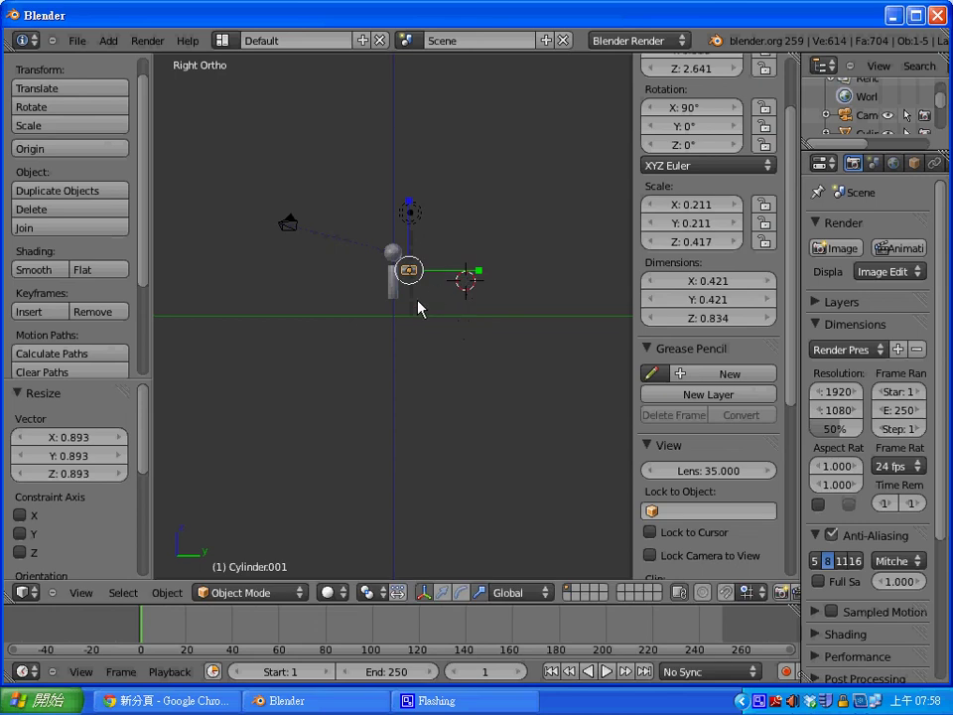
# Reselect the arm Cylinder.001 and duplicate it.
pyautogui.rightClick(415, 282)
pyautogui.rightClick(413, 281)
pyautogui.hotkey('shift', 'd')
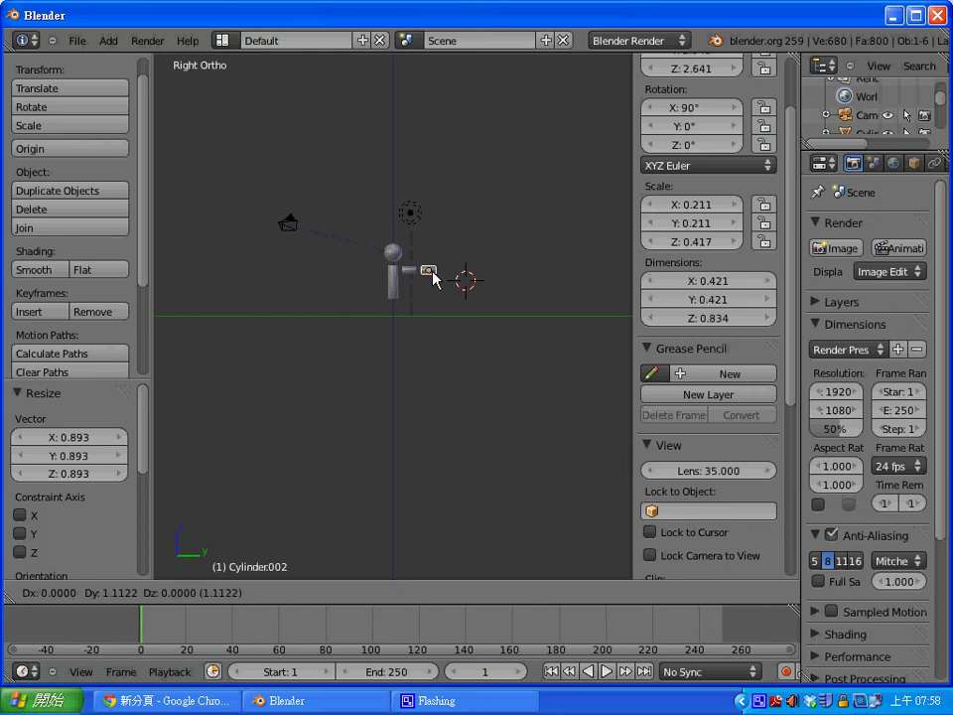
# Place the arm copy about 1.1 units further out and reselect the first arm.
pyautogui.click(433, 279)
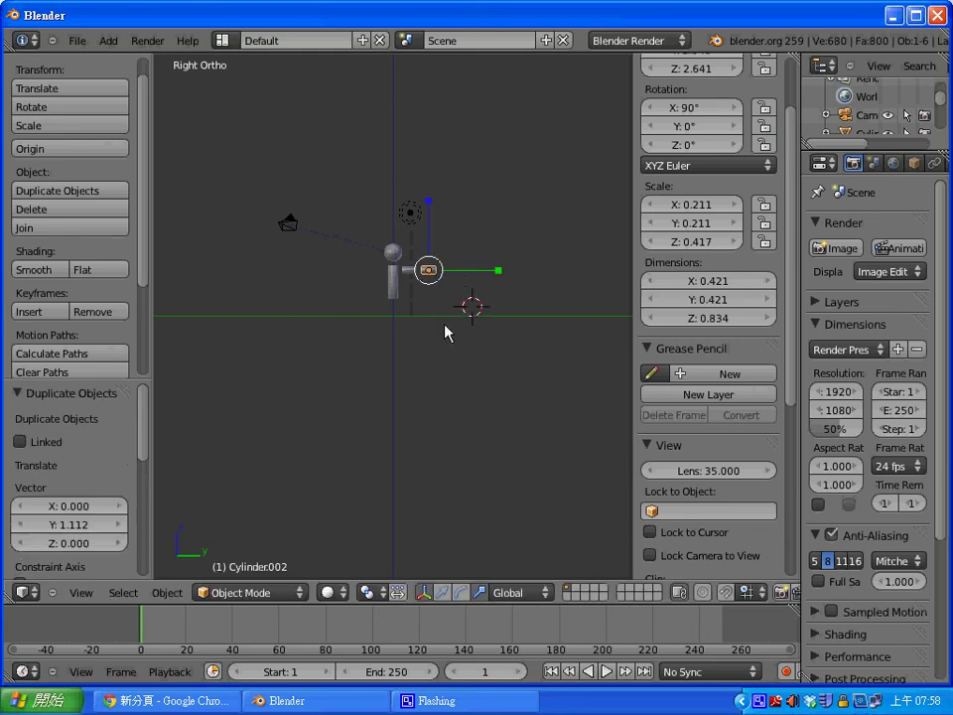
pyautogui.rightClick(417, 281)
pyautogui.rightClick(417, 281)
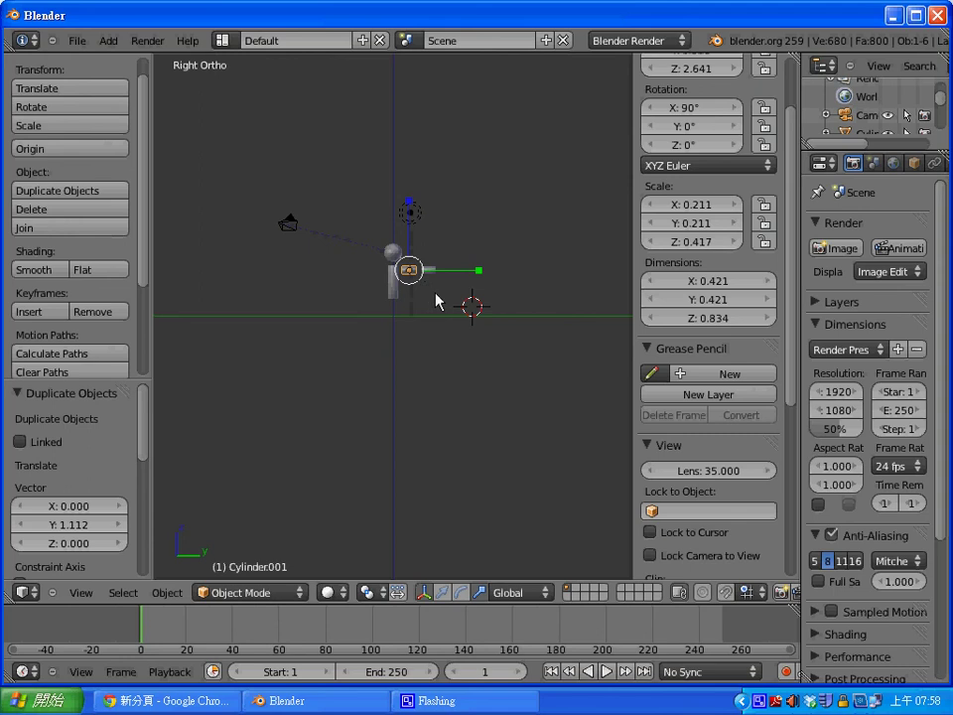
pyautogui.click(433, 288)
pyautogui.click(441, 288)
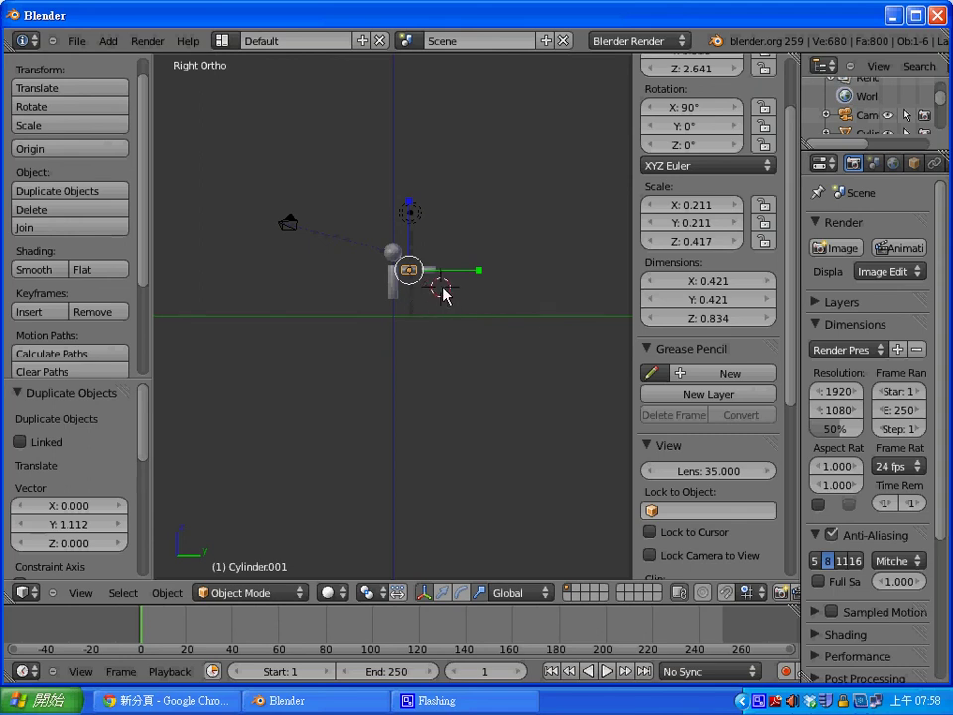
# Box-select the arm cylinders, try moving them, and undo the unwanted move.
pyautogui.press('b')
pyautogui.moveTo(440, 288); pyautogui.dragTo(399, 260)
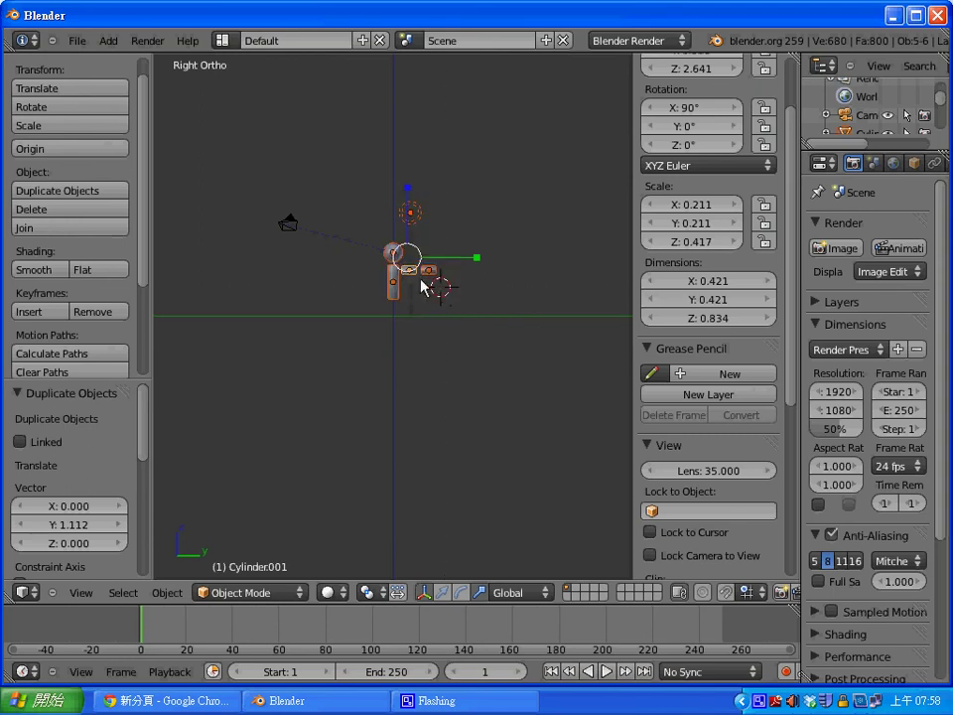
pyautogui.press('a')
pyautogui.press('b')
pyautogui.moveTo(443, 288); pyautogui.dragTo(403, 257)
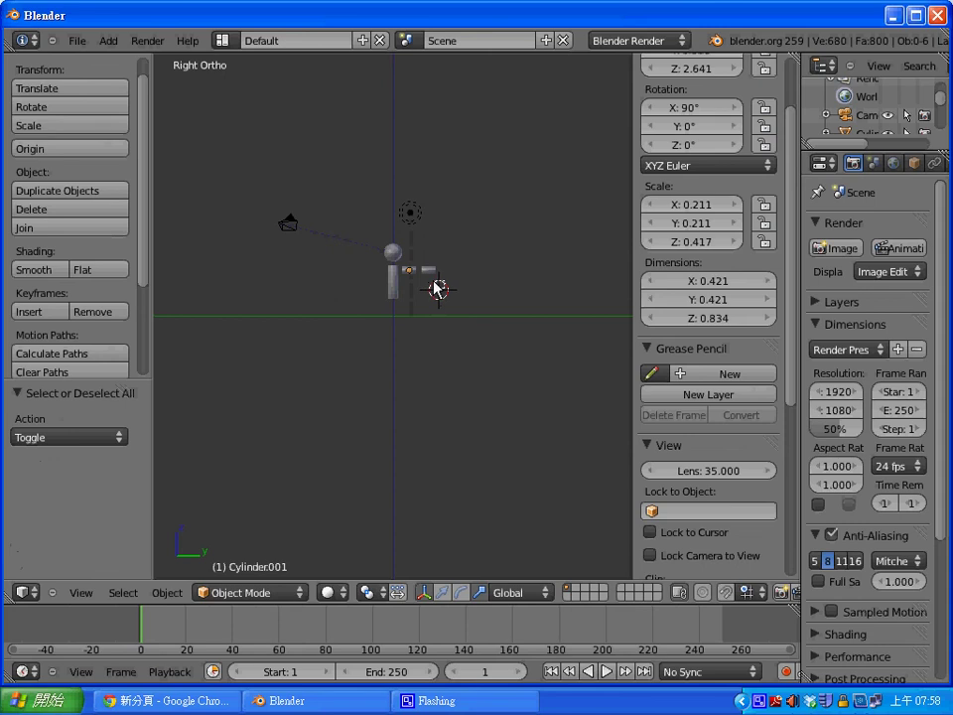
pyautogui.rightClick(411, 212)
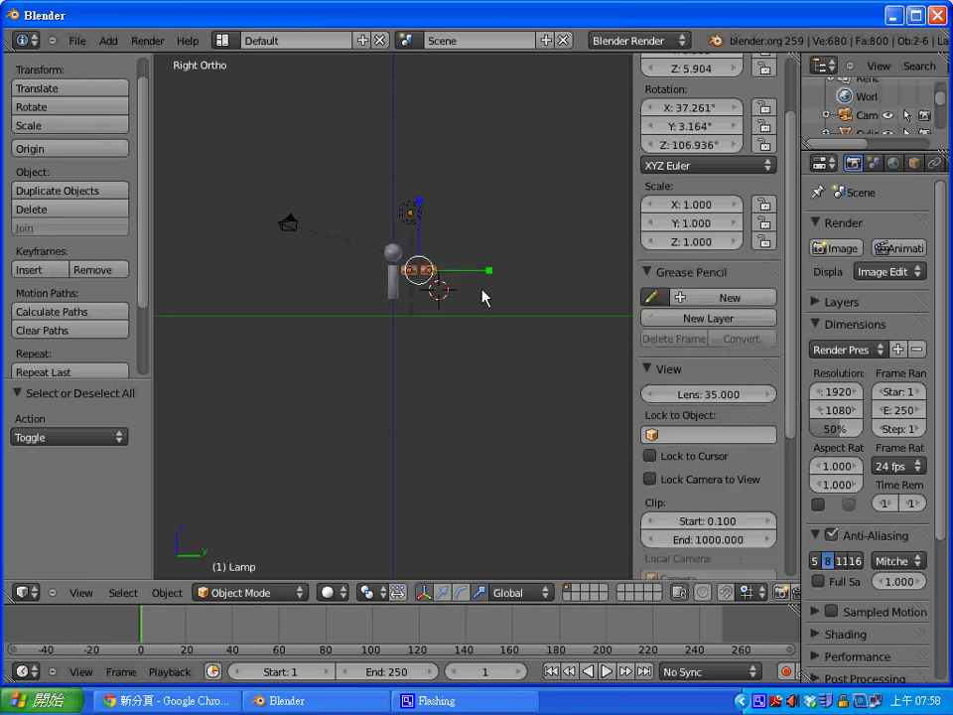
pyautogui.press('g')
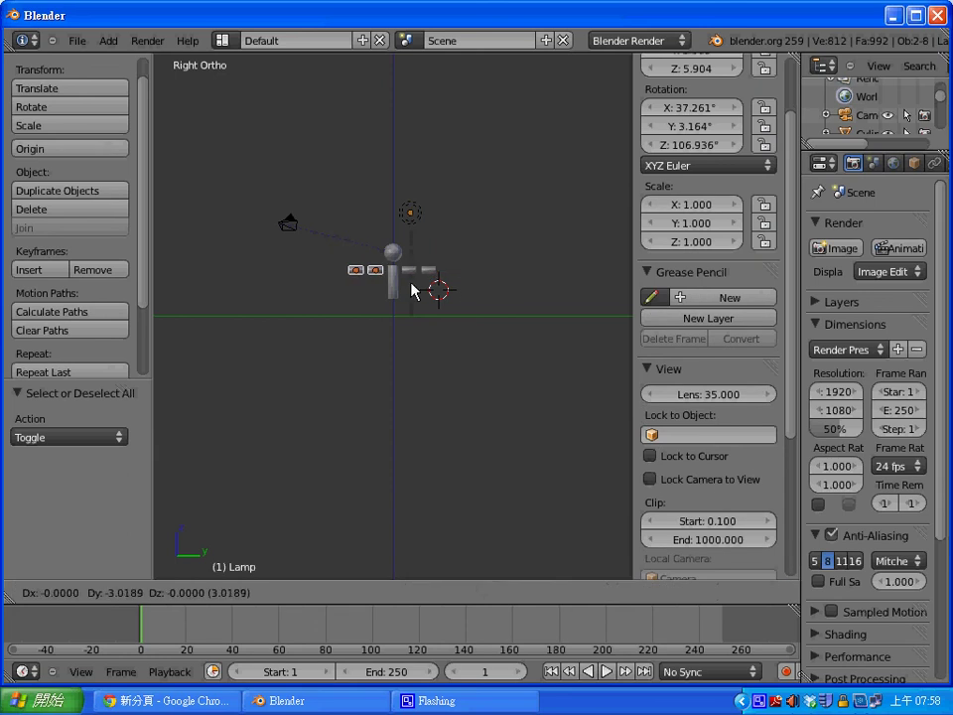
pyautogui.click(415, 290)
pyautogui.hotkey('ctrl', 'z')
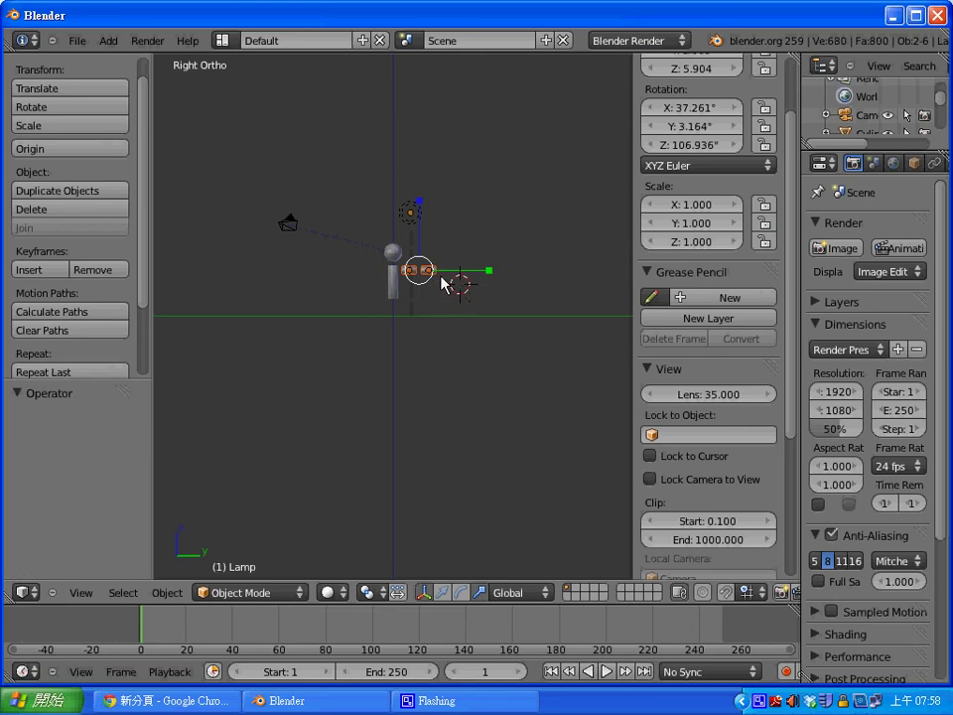
pyautogui.click(437, 299)
# Duplicate the head sphere and shrink the copy into a hand at the arm's end.
pyautogui.click(487, 299)
pyautogui.click(450, 284)
pyautogui.rightClick(393, 254)
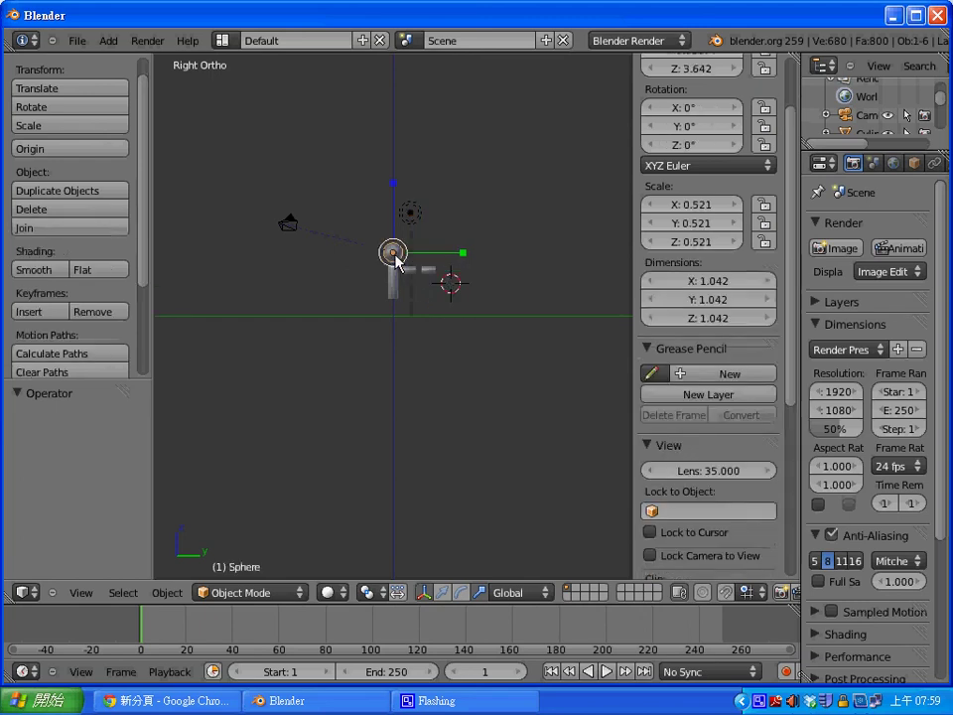
pyautogui.hotkey('shift', 'd')
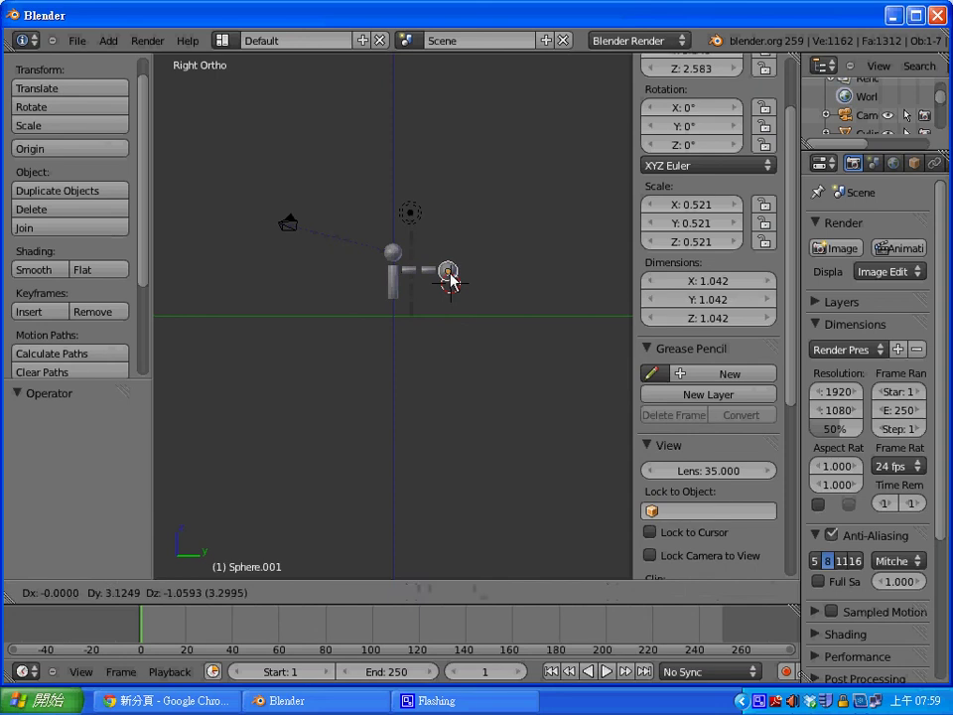
pyautogui.click(450, 284)
pyautogui.press('s')
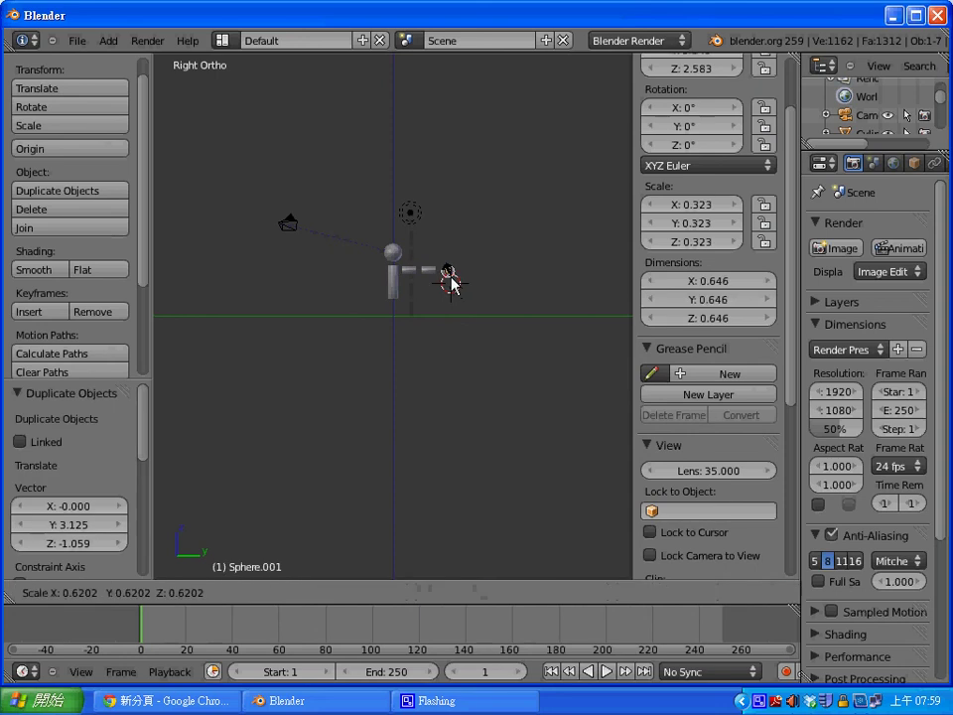
pyautogui.click(450, 284)
# Settle the hand at the arm tip, shrink it slightly more, and test-render.
pyautogui.press('g')
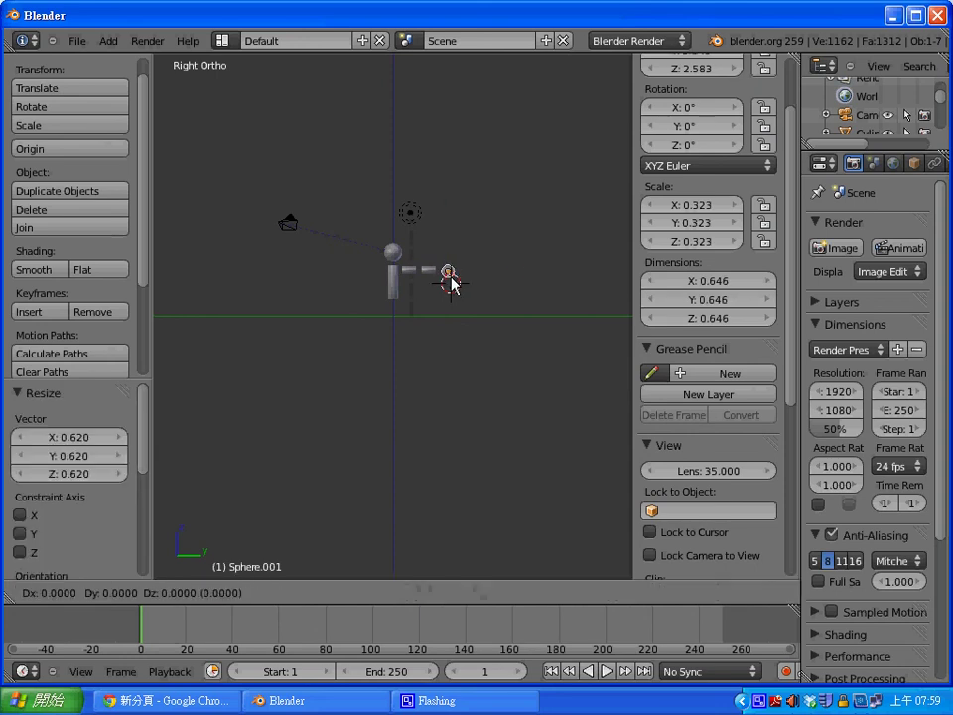
pyautogui.click(451, 282)
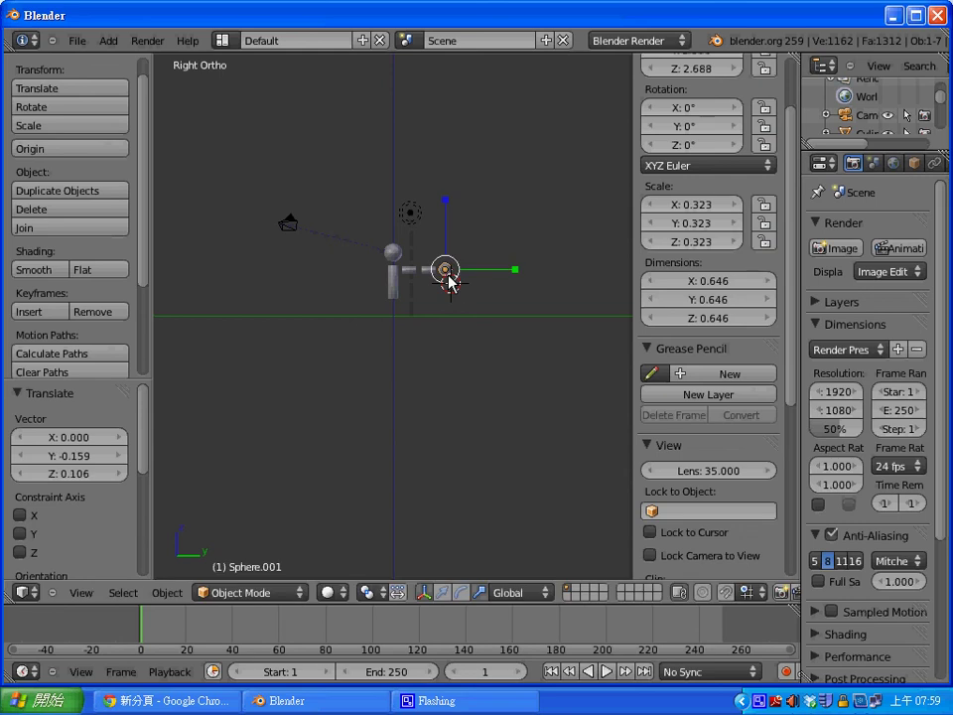
pyautogui.press('s')
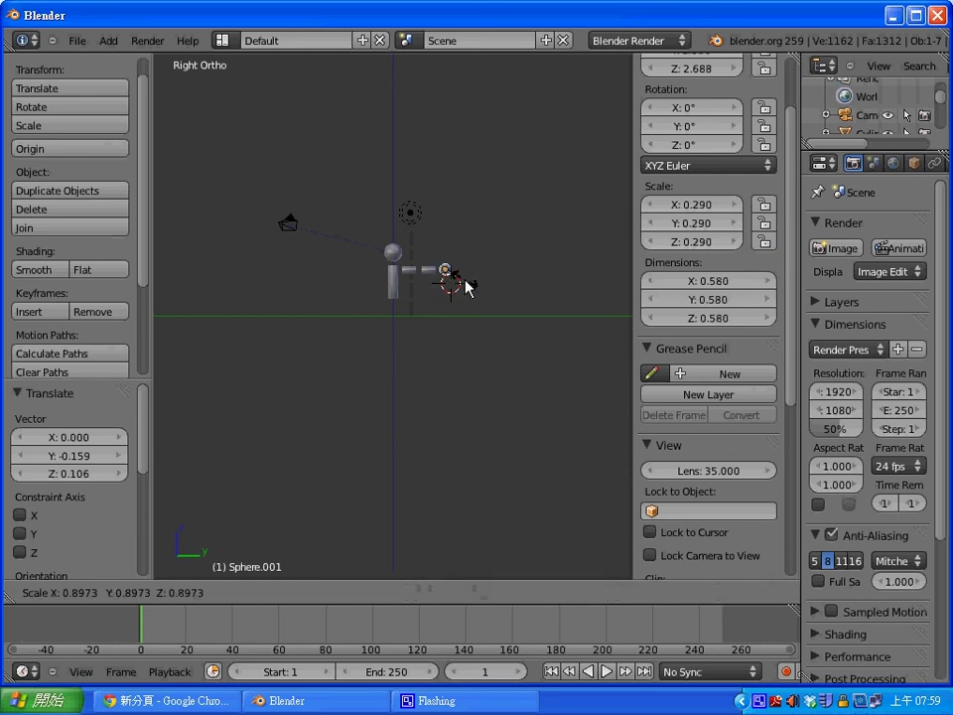
pyautogui.click(466, 283)
pyautogui.press('F12')
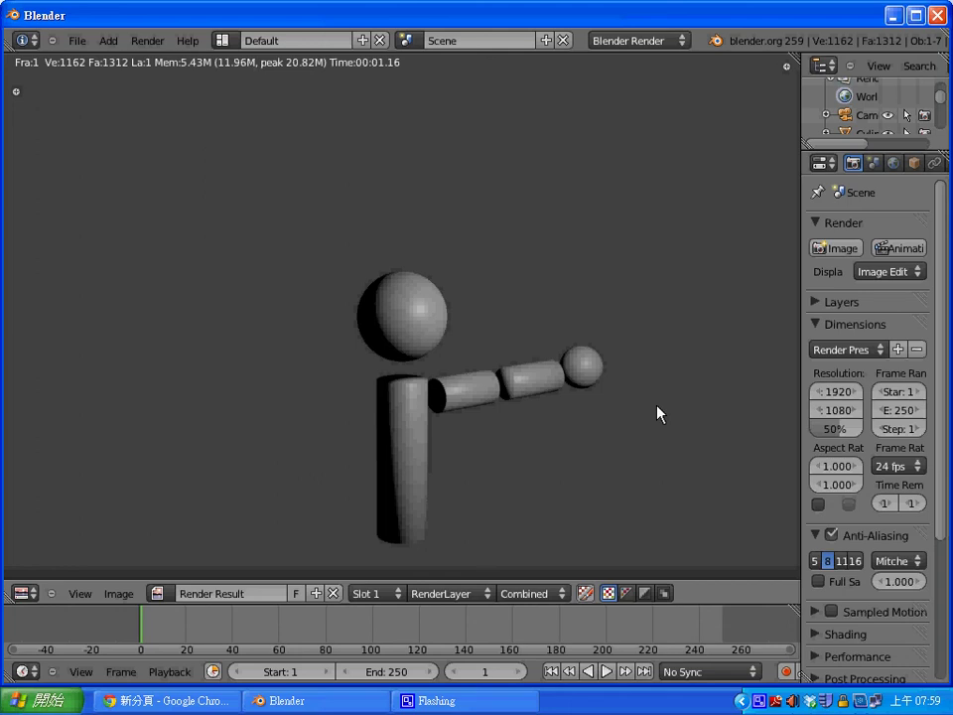
# Close the test render and return to the 3D viewport.
pyautogui.press('Escape')
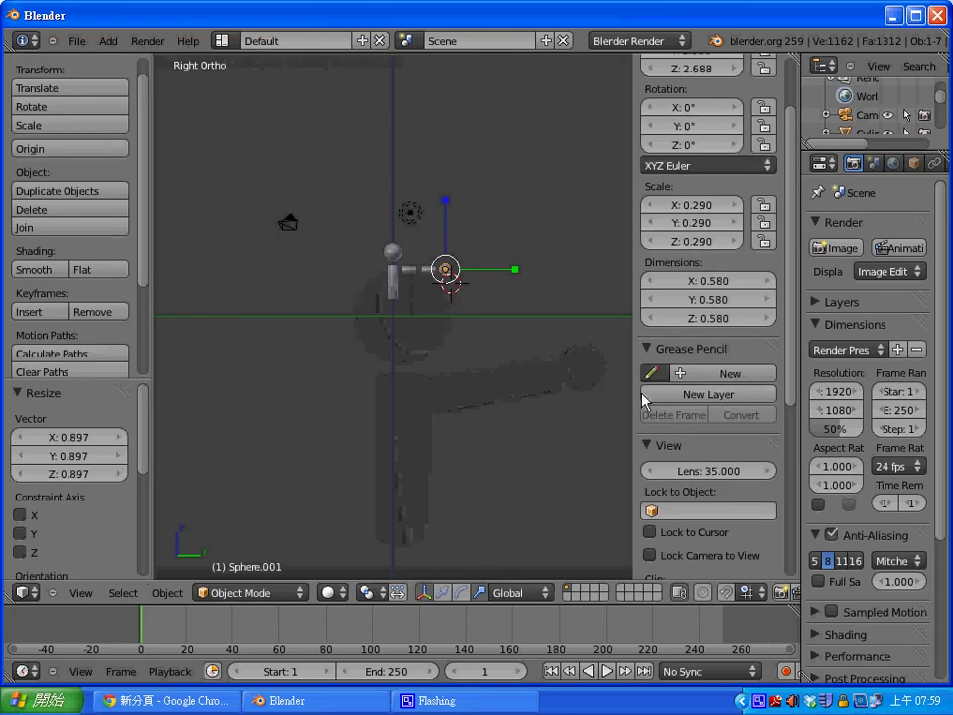
# Slide the upper arm cylinder inward against the body.
pyautogui.rightClick(412, 281)
pyautogui.rightClick(411, 270)
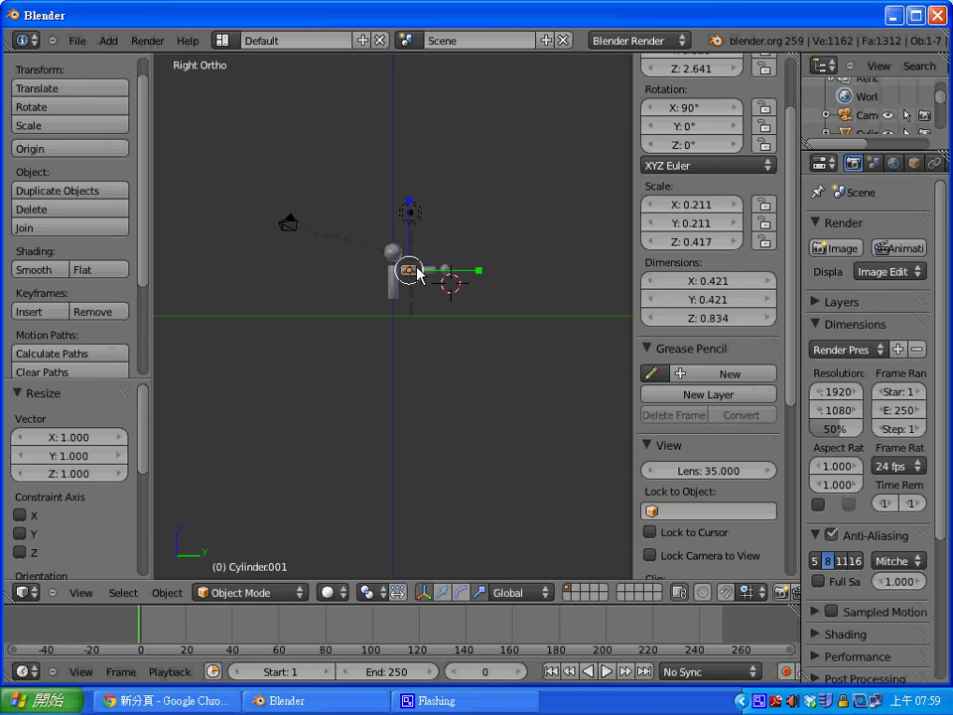
pyautogui.moveTo(416, 268); pyautogui.dragTo(413, 275, button='right')
pyautogui.scroll(1, 415, 273)
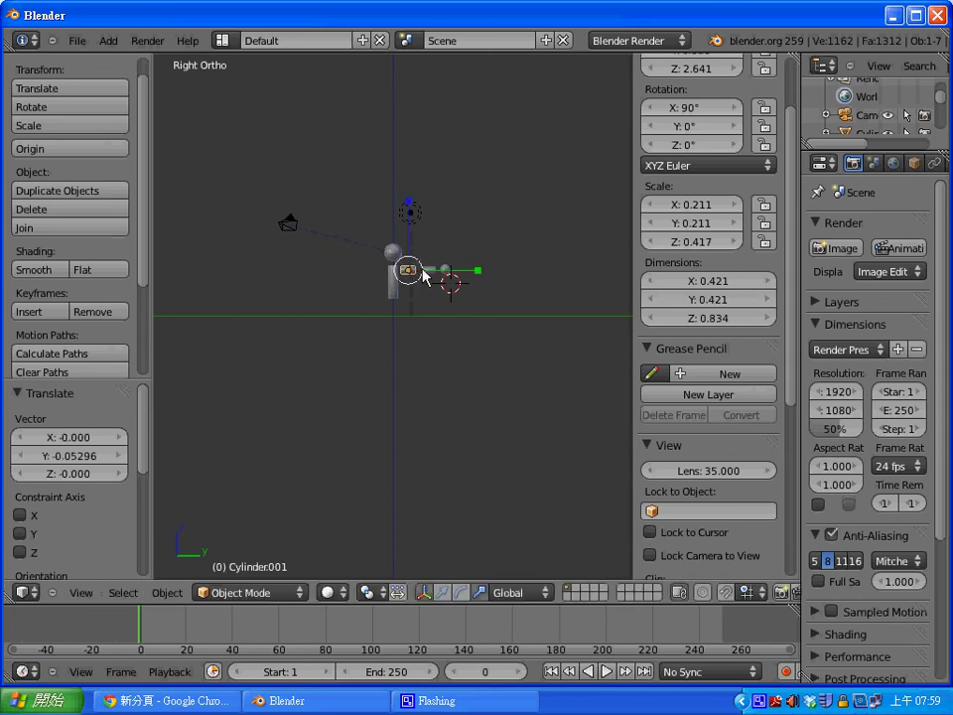
pyautogui.scroll(2, 427, 273)
pyautogui.scroll(2, 433, 281)
pyautogui.scroll(1, 432, 359)
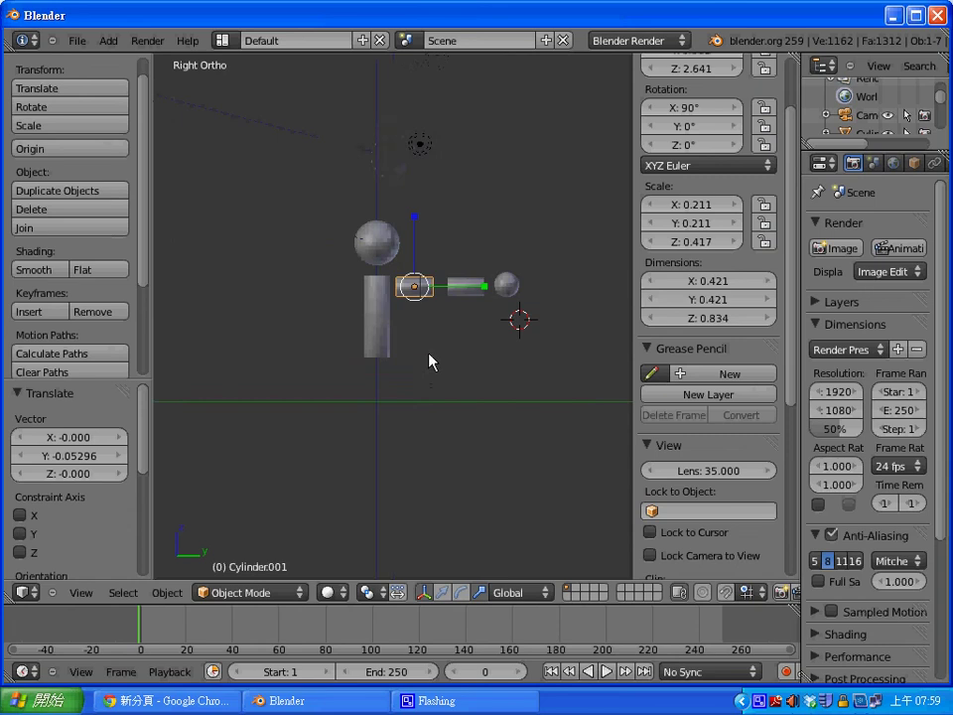
pyautogui.scroll(2, 432, 360)
pyautogui.moveTo(458, 264)
pyautogui.mouseDown(button='right')
pyautogui.moveTo(452, 273)
pyautogui.moveTo(453, 264)
pyautogui.mouseUp(button='right')
# Slide the second arm cylinder and hand sphere inward, and set the 3D cursor below the hand.
pyautogui.rightClick(549, 268)
pyautogui.moveTo(549, 268); pyautogui.dragTo(530, 266, button='right')
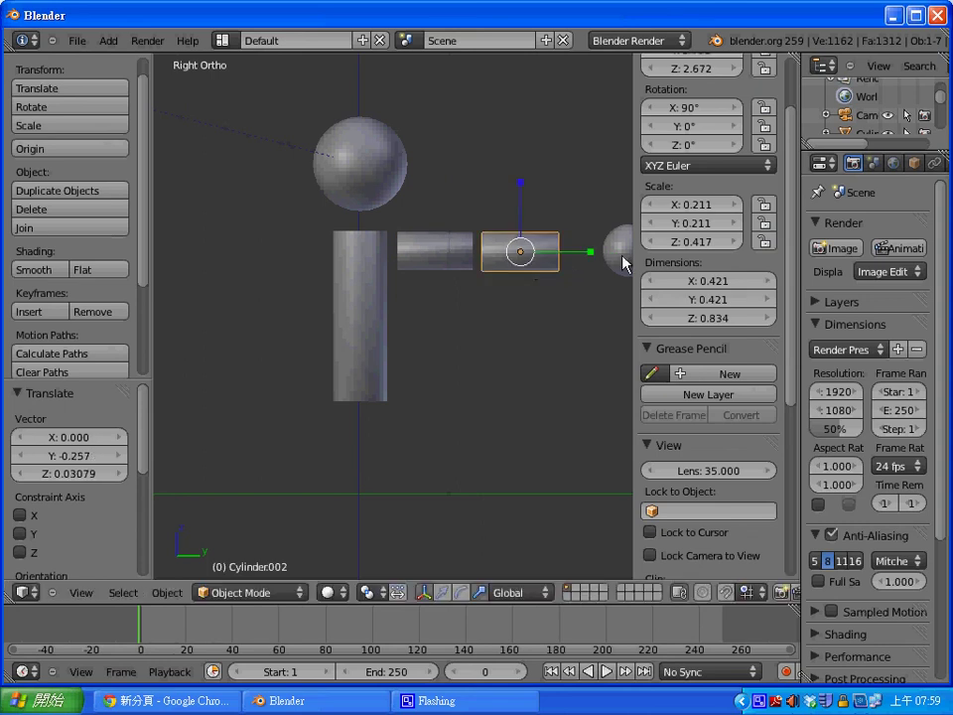
pyautogui.rightClick(620, 257)
pyautogui.moveTo(618, 257); pyautogui.dragTo(591, 260, button='right')
pyautogui.click(576, 325)
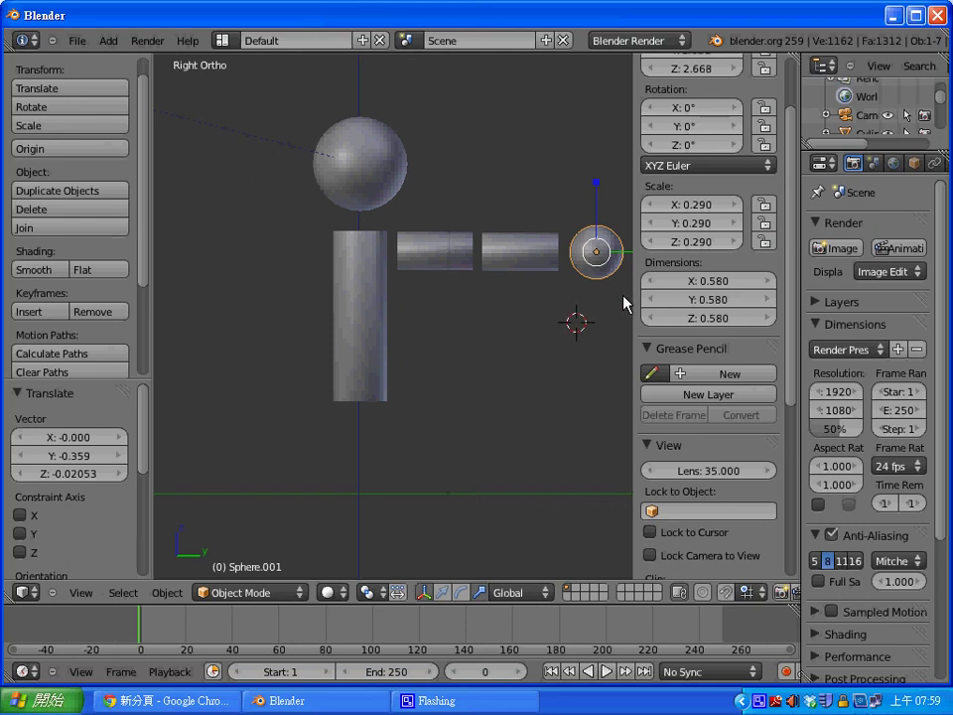
pyautogui.scroll(-2, 624, 304)
pyautogui.click(584, 302)
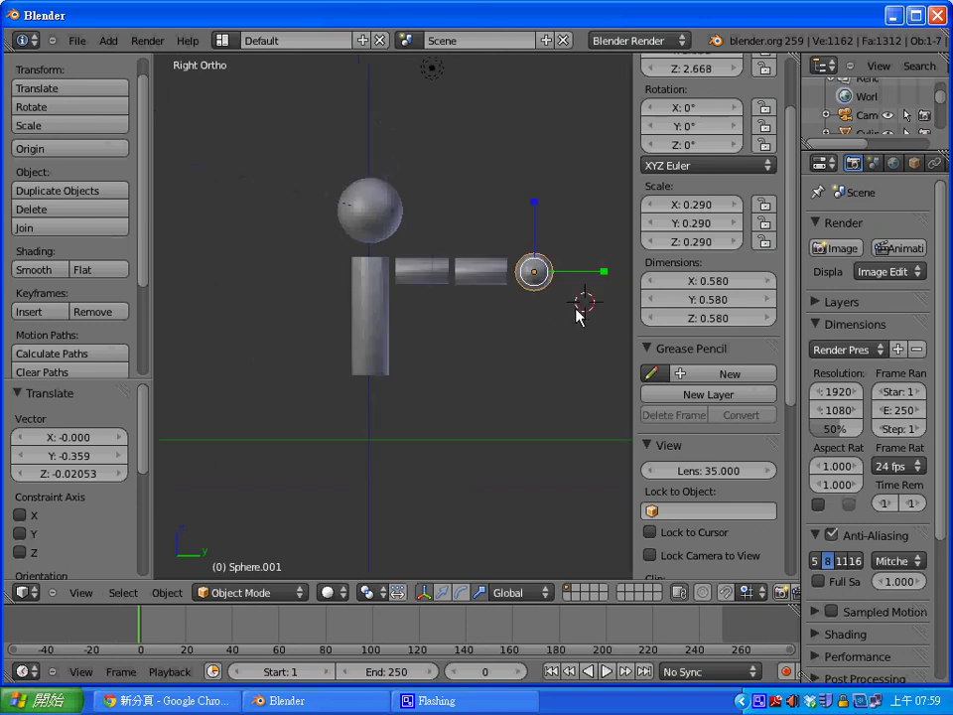
pyautogui.click(574, 308)
# Box-select the arm cylinders and hand sphere.
pyautogui.press('b')
pyautogui.moveTo(573, 309); pyautogui.dragTo(392, 229)
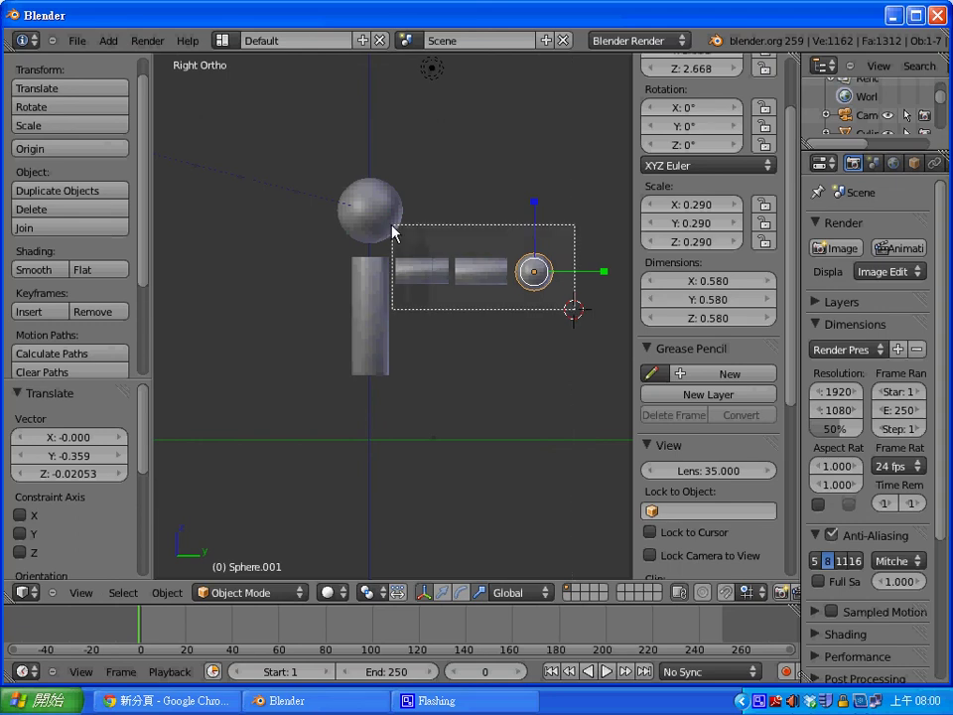
pyautogui.click(517, 303)
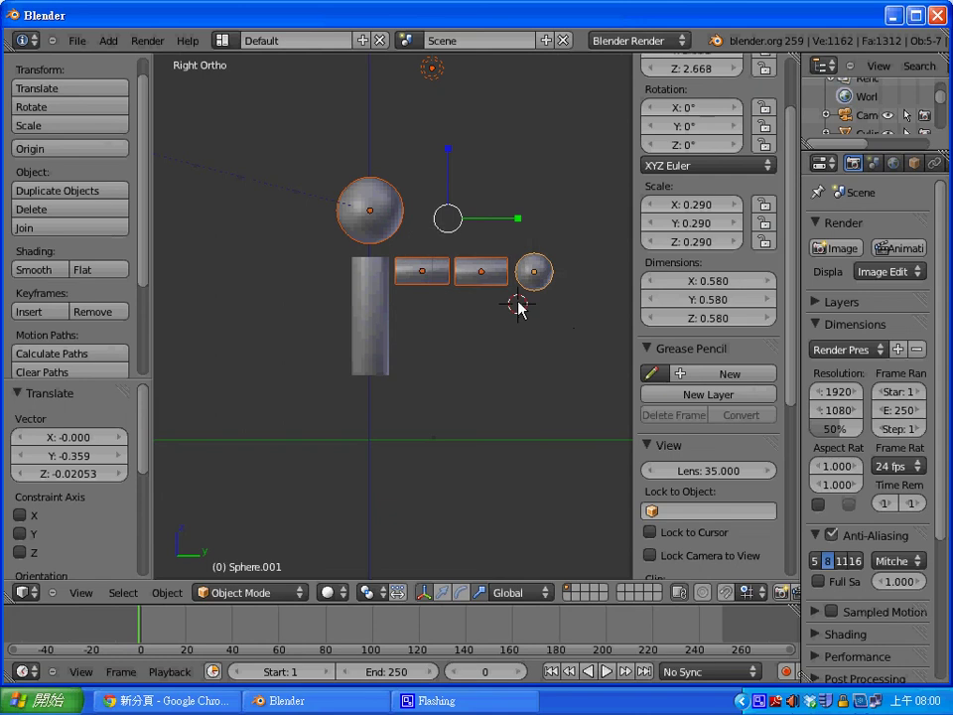
pyautogui.press('a')
pyautogui.click(559, 306)
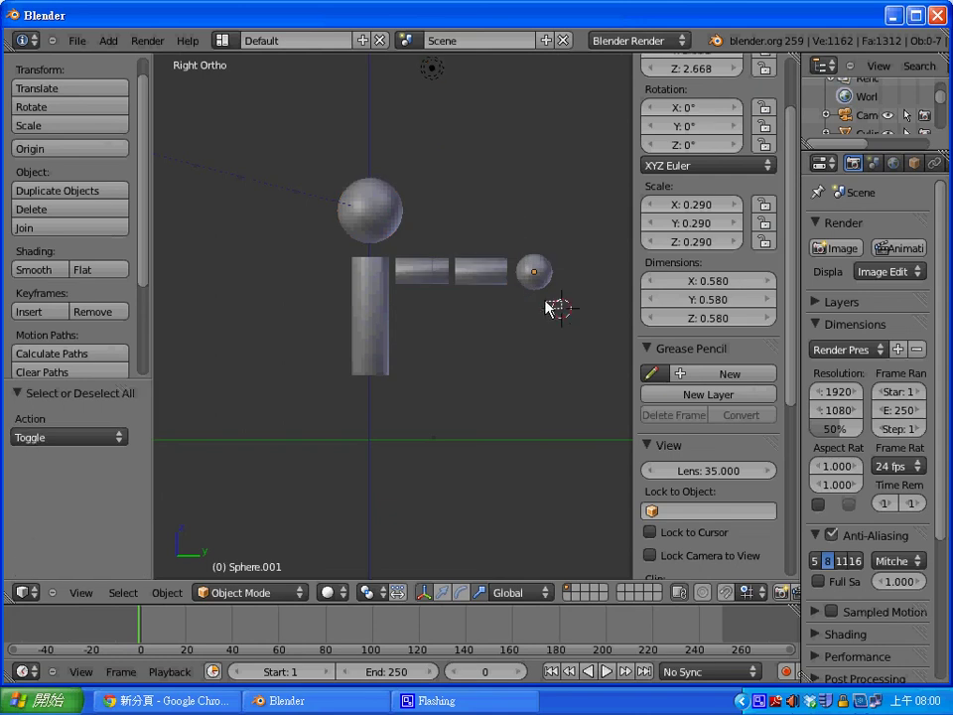
pyautogui.press('b')
pyautogui.moveTo(562, 308); pyautogui.dragTo(393, 259)
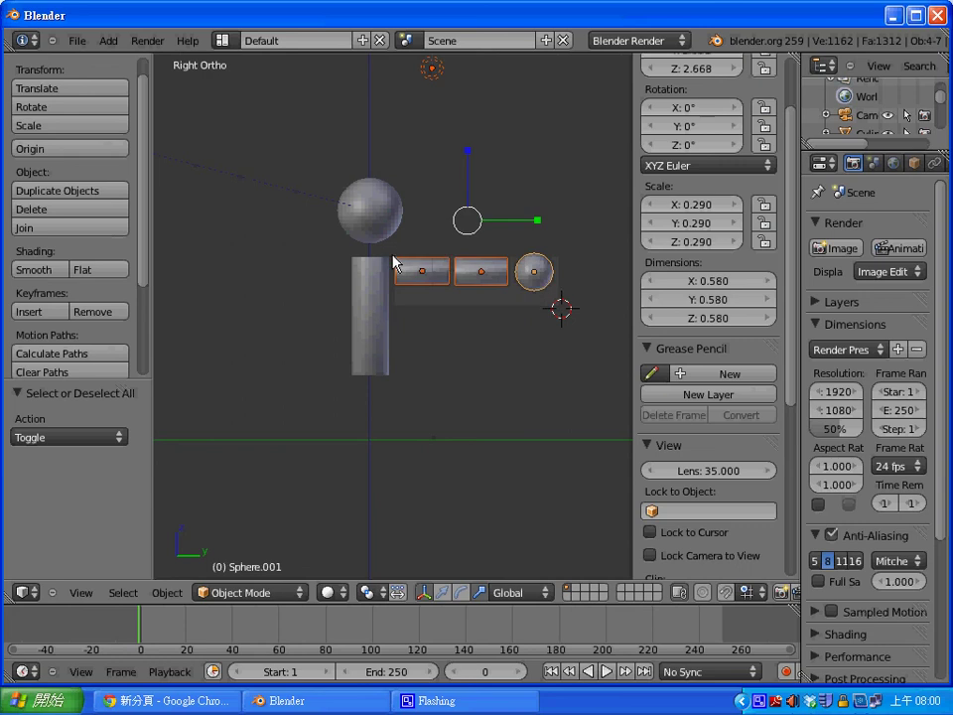
pyautogui.keyDown('shift'); pyautogui.rightClick(432, 69); pyautogui.keyUp('shift')
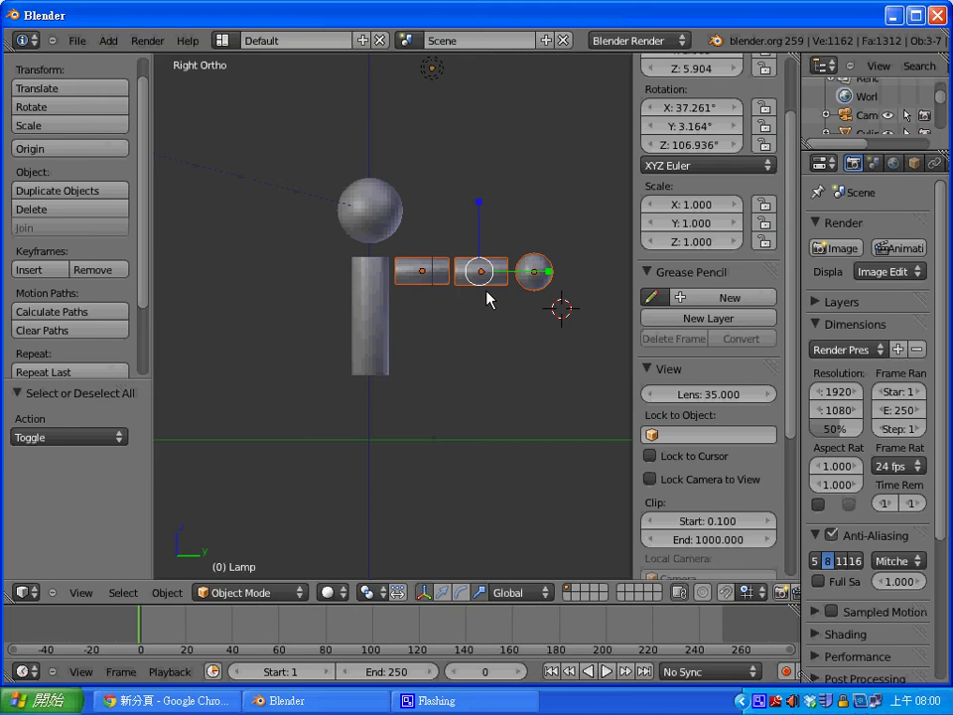
# Copy the arm pieces, flip them 180°, and place them against the body's other side.
pyautogui.press('g')
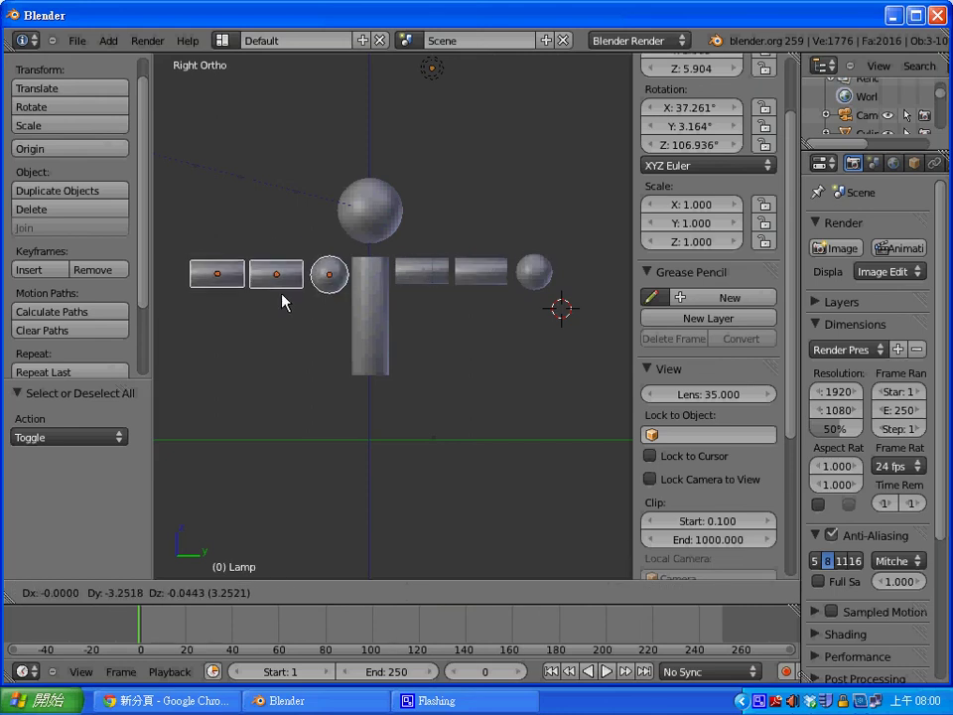
pyautogui.click(288, 289)
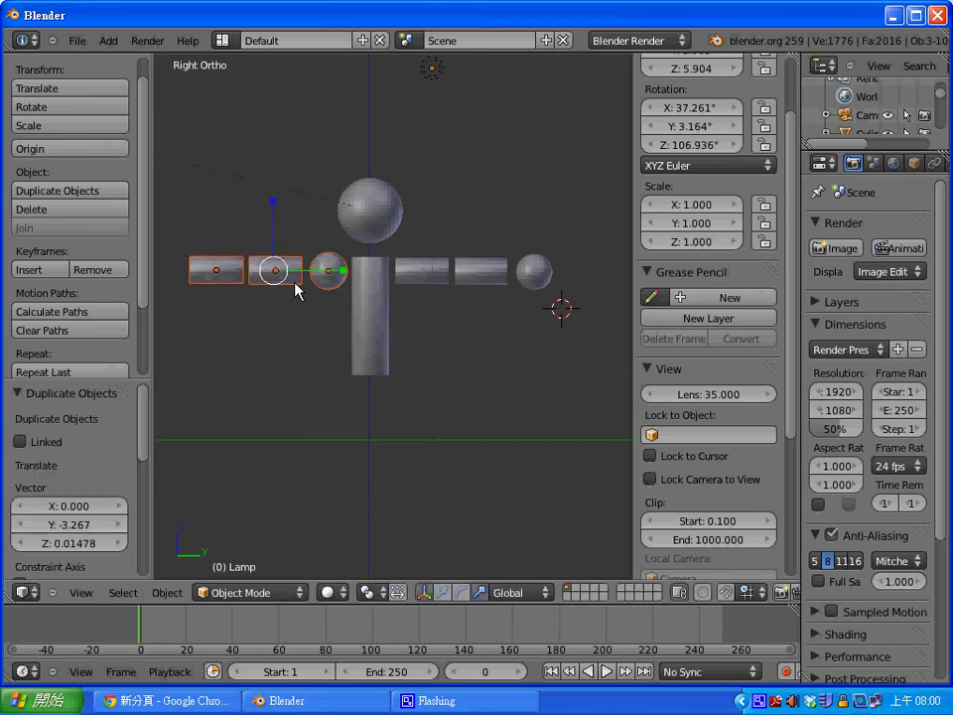
pyautogui.press('r')
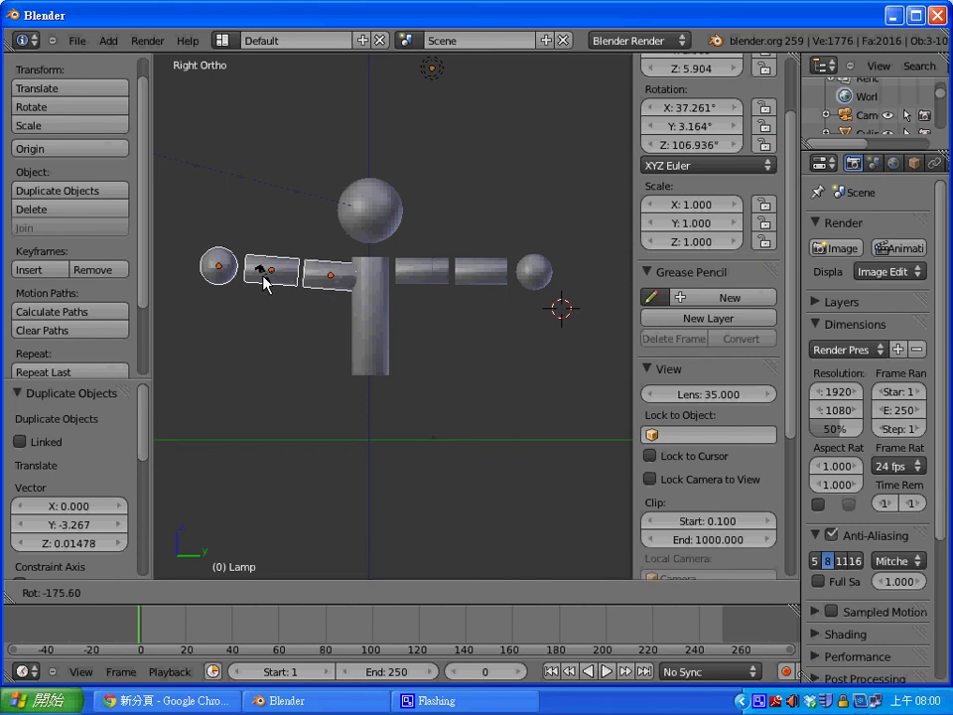
pyautogui.click(265, 281)
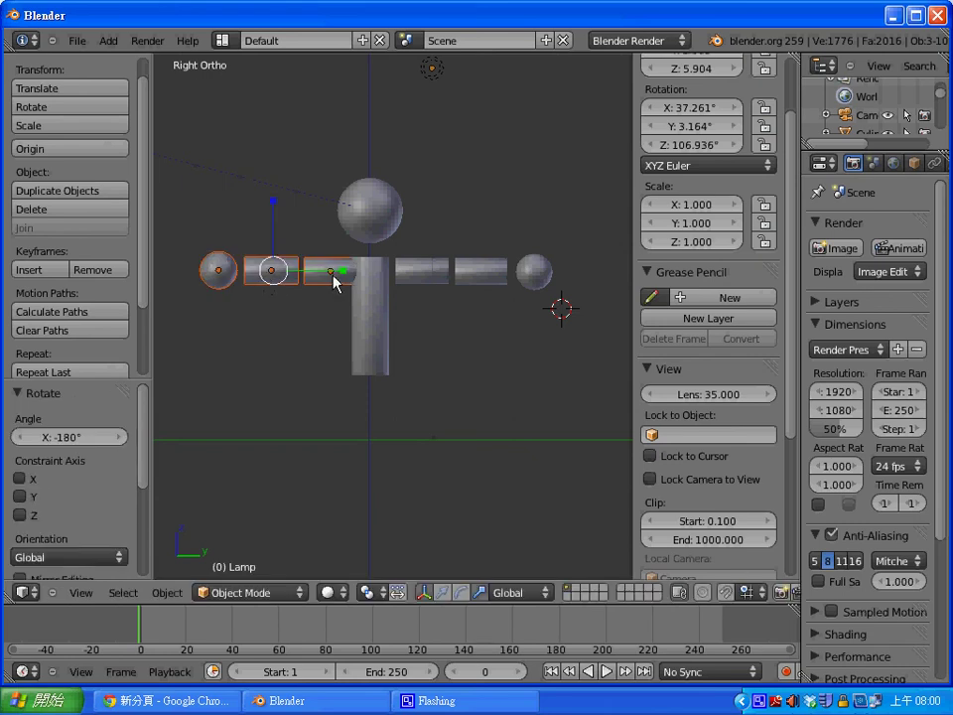
pyautogui.press('g')
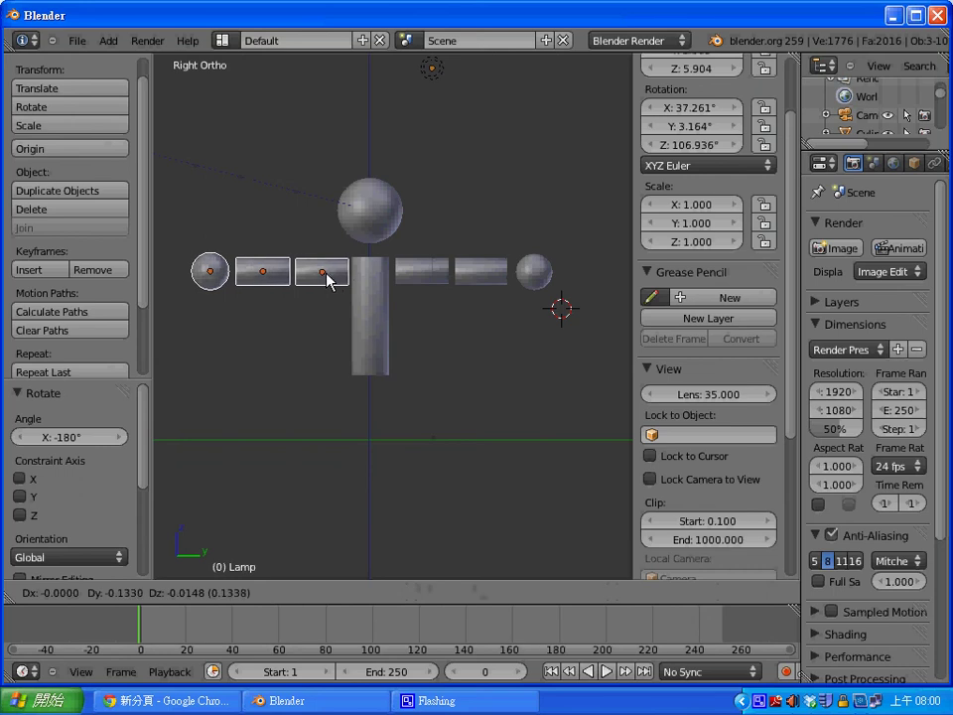
pyautogui.click(328, 278)
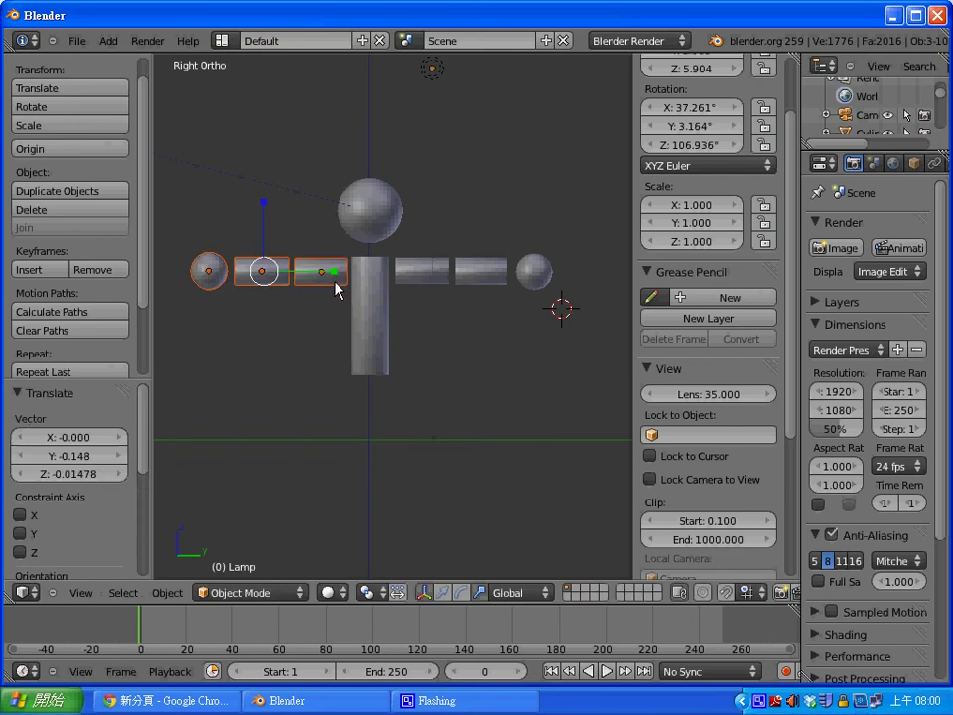
pyautogui.click(428, 334)
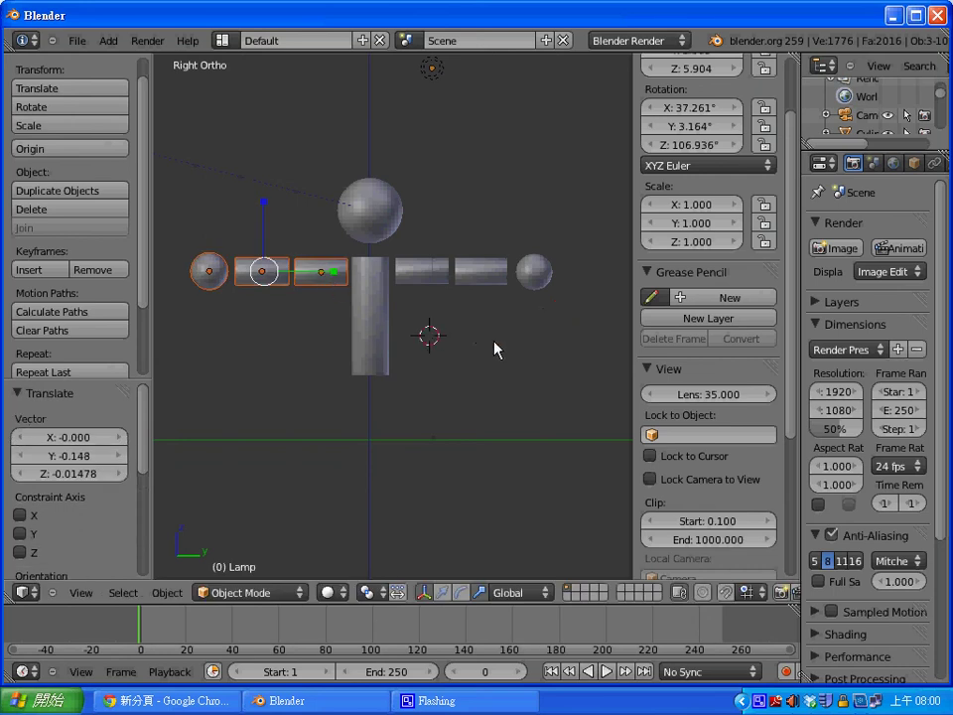
# Duplicate the arm pieces and tilt them into a first leg below the body.
pyautogui.click(568, 314)
pyautogui.hotkey('shift', 'd')
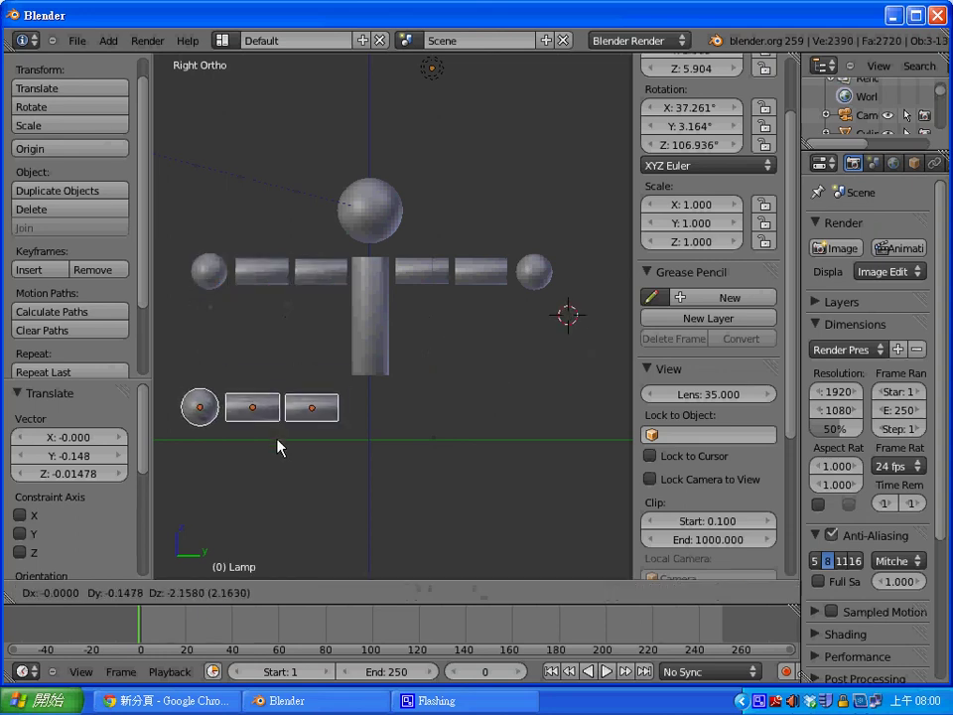
pyautogui.click(283, 438)
pyautogui.press('r')
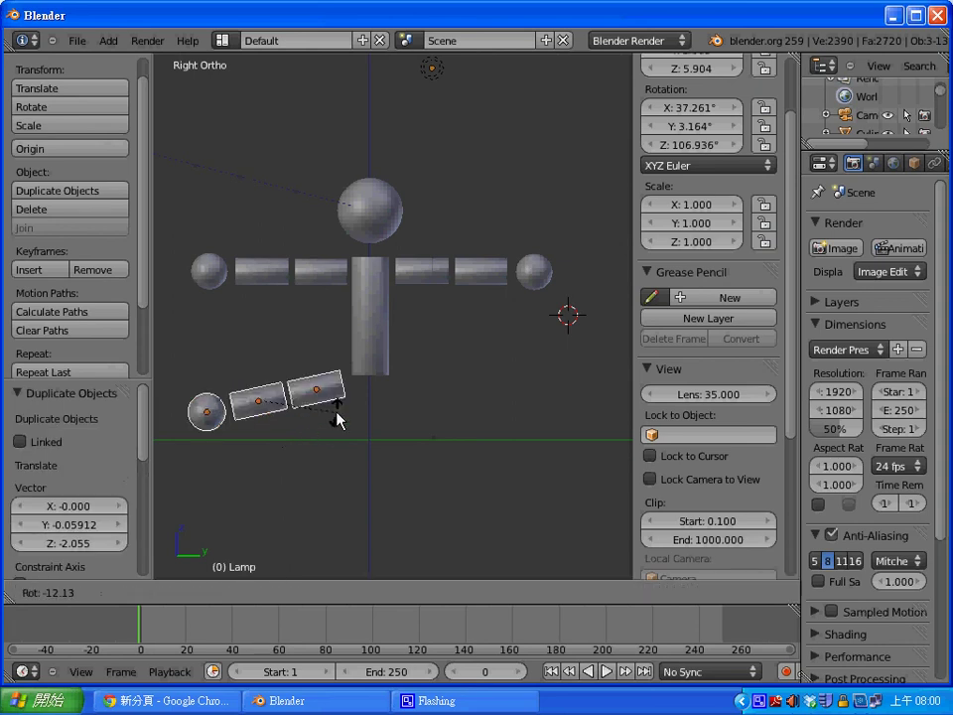
pyautogui.click(334, 392)
pyautogui.press('g')
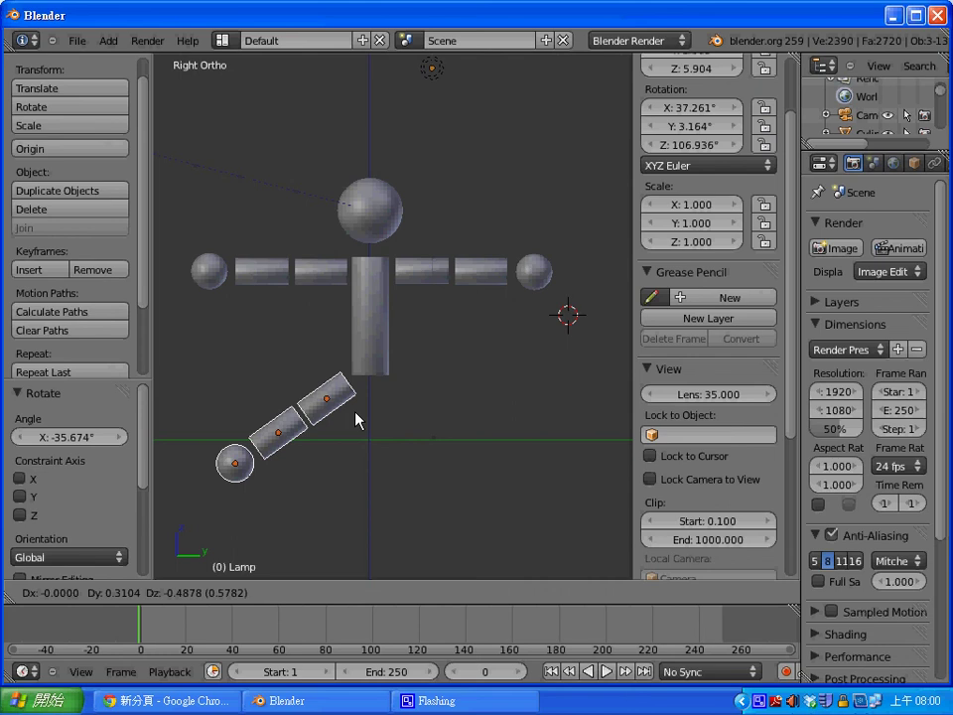
pyautogui.click(355, 420)
# Fine-tune the first leg's angle and position under the body.
pyautogui.press('r')
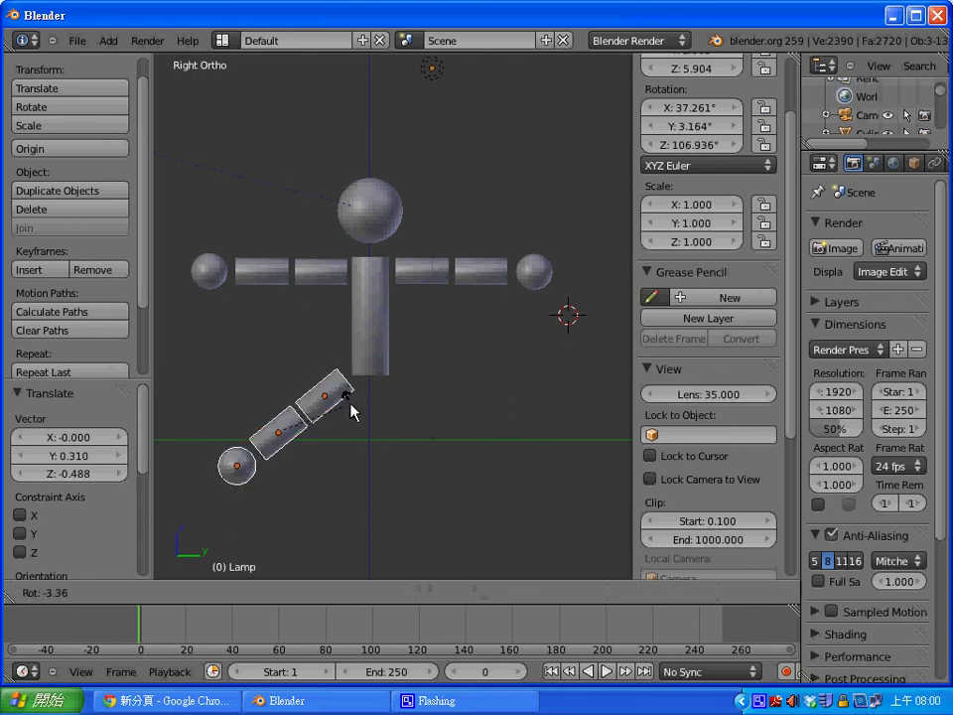
pyautogui.click(351, 411)
pyautogui.press('g')
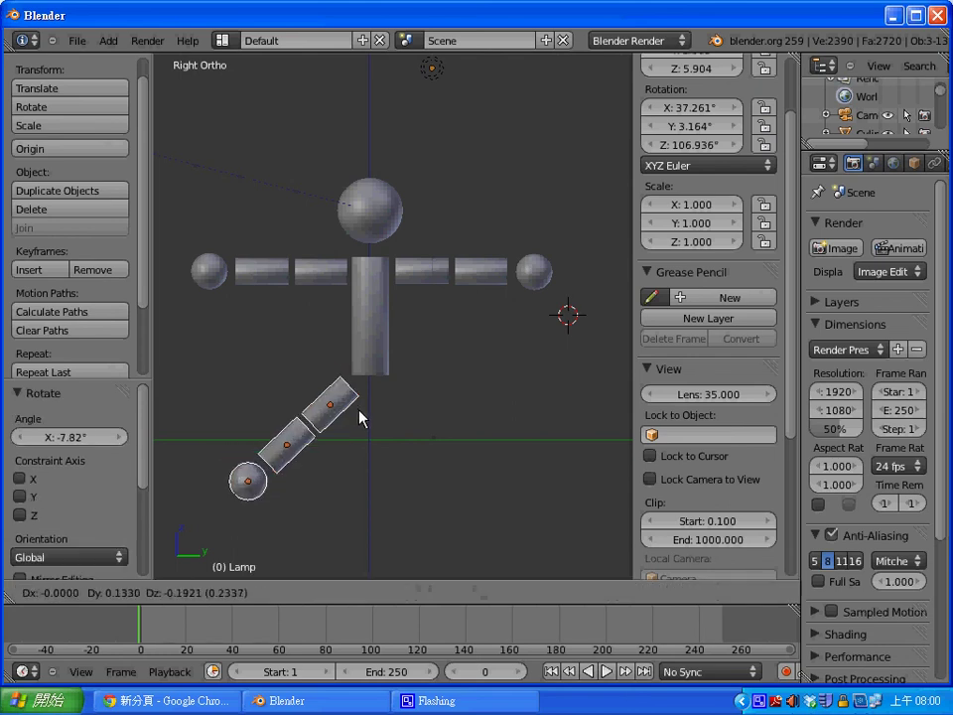
pyautogui.click(360, 418)
pyautogui.press('r')
pyautogui.click(358, 403)
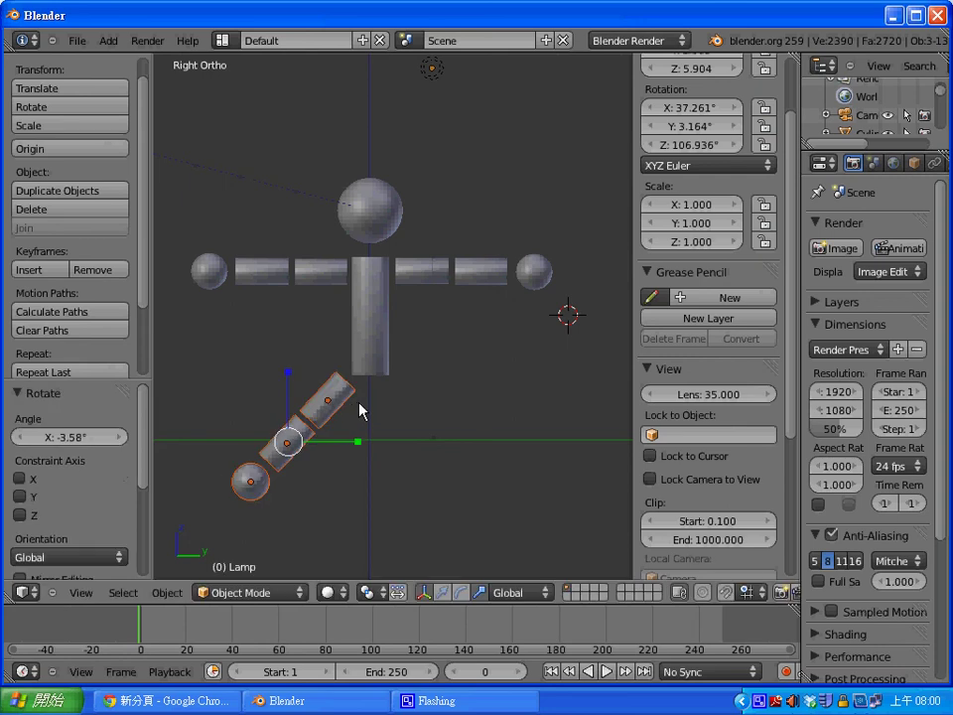
pyautogui.press('g')
pyautogui.click(364, 412)
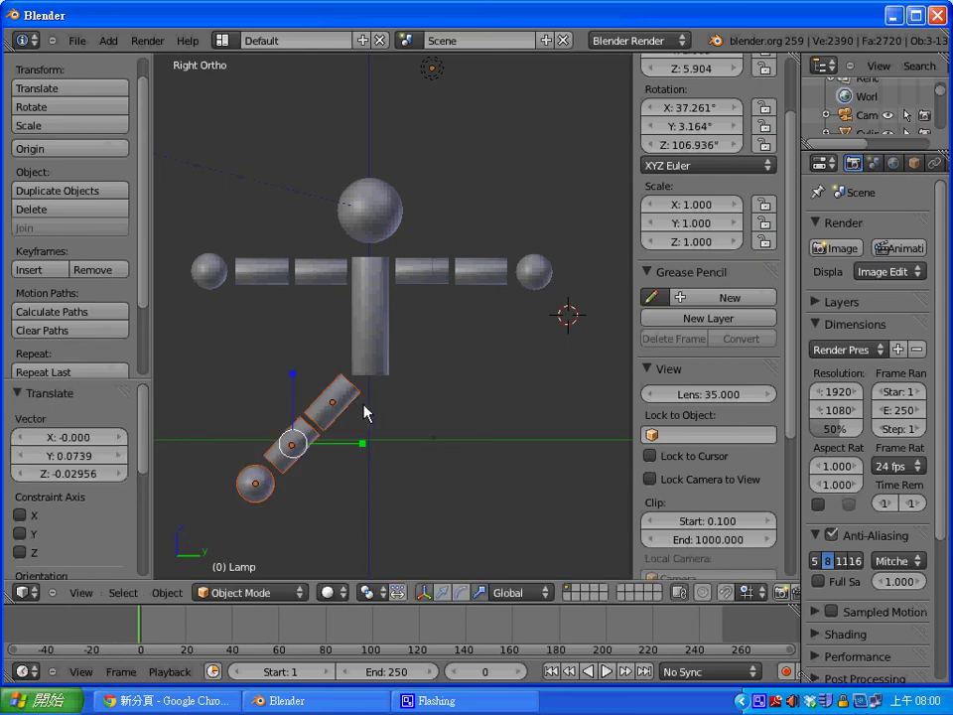
# Duplicate the leg, angle it the opposite way, and settle it beneath the body.
pyautogui.hotkey('shift', 'd')
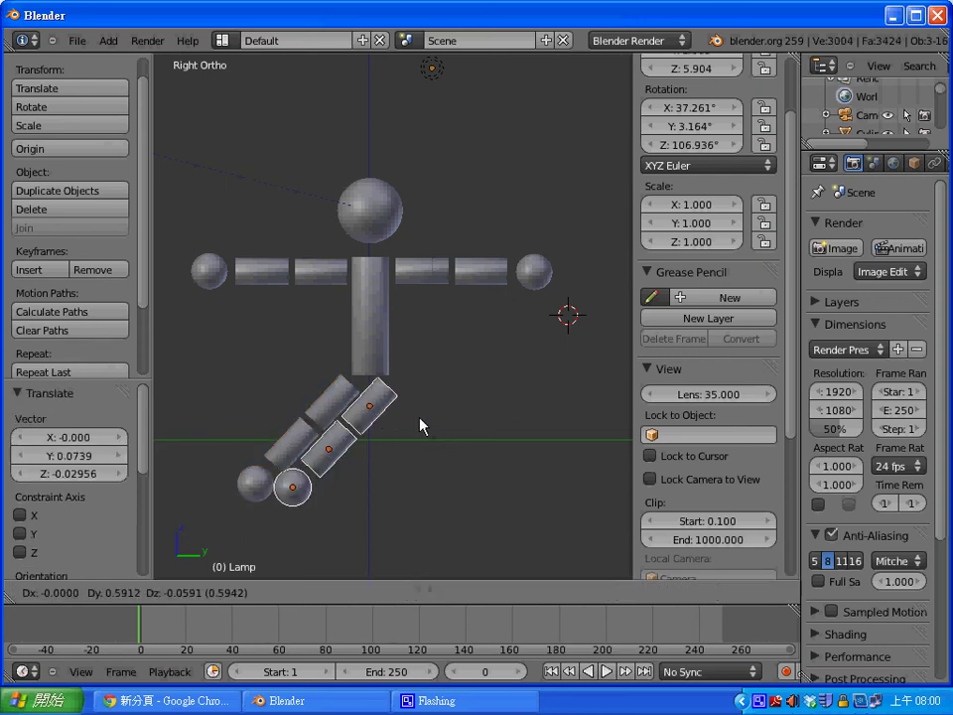
pyautogui.click(615, 425)
pyautogui.press('r')
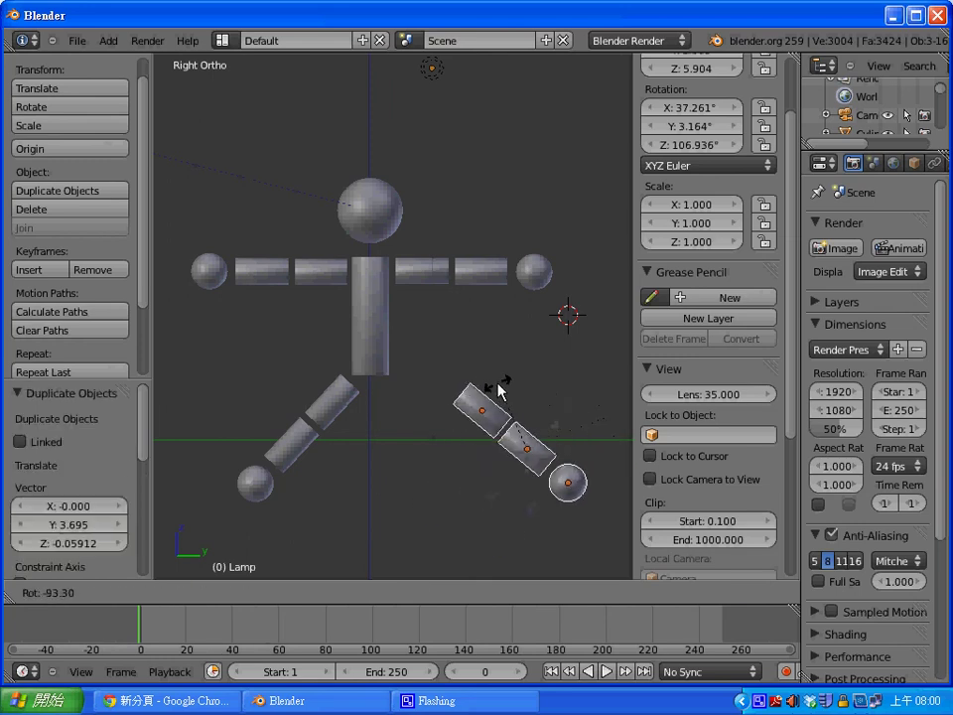
pyautogui.click(502, 413)
pyautogui.press('g')
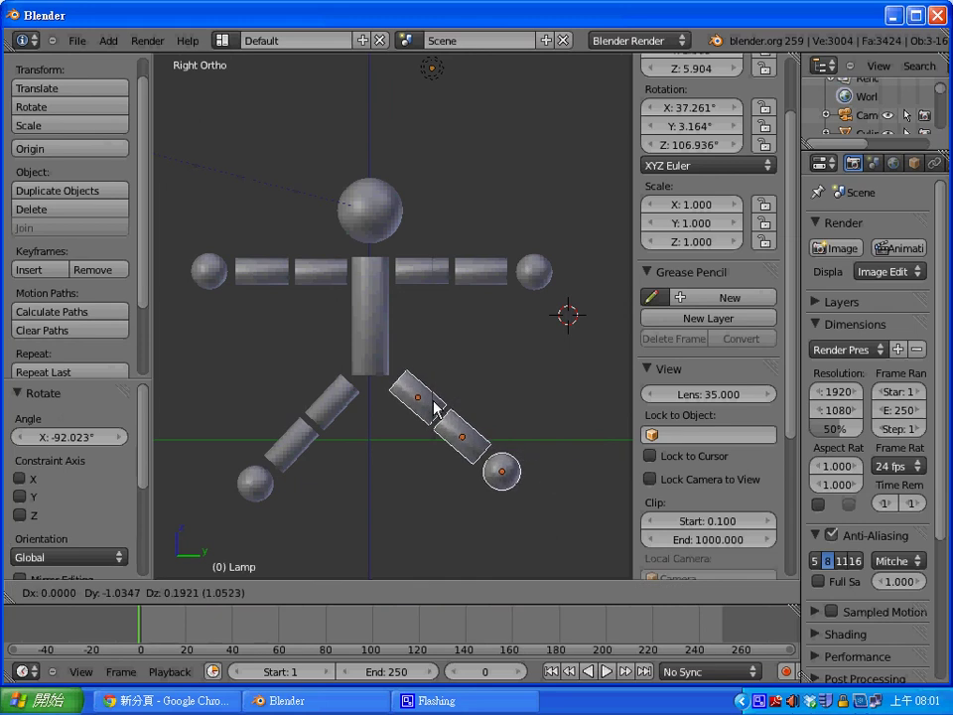
pyautogui.click(435, 407)
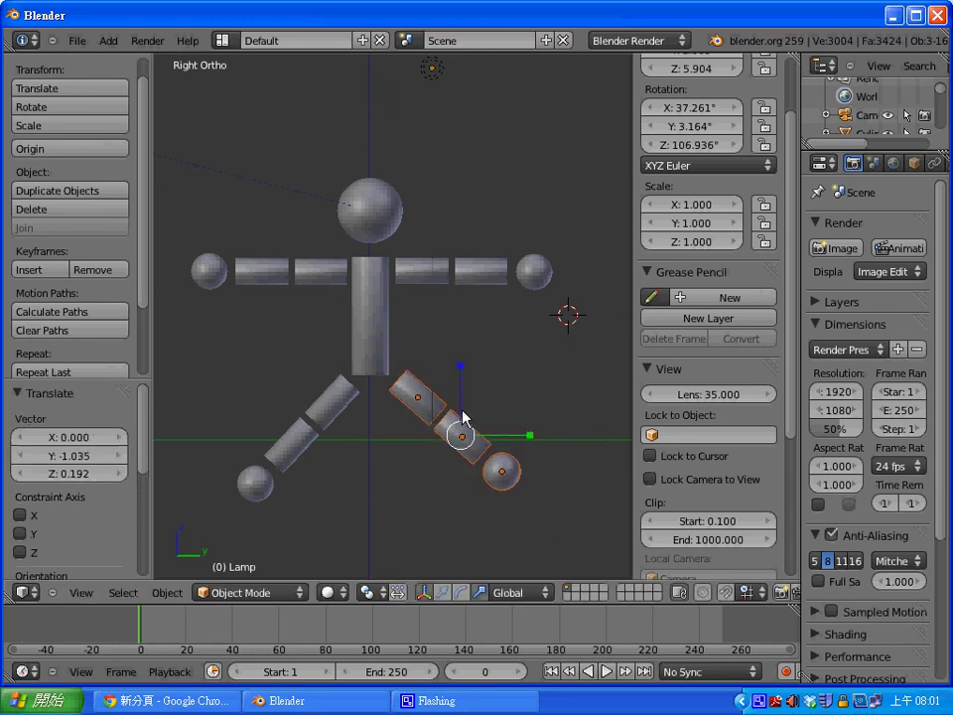
pyautogui.press('r')
pyautogui.click(463, 418)
pyautogui.press('g')
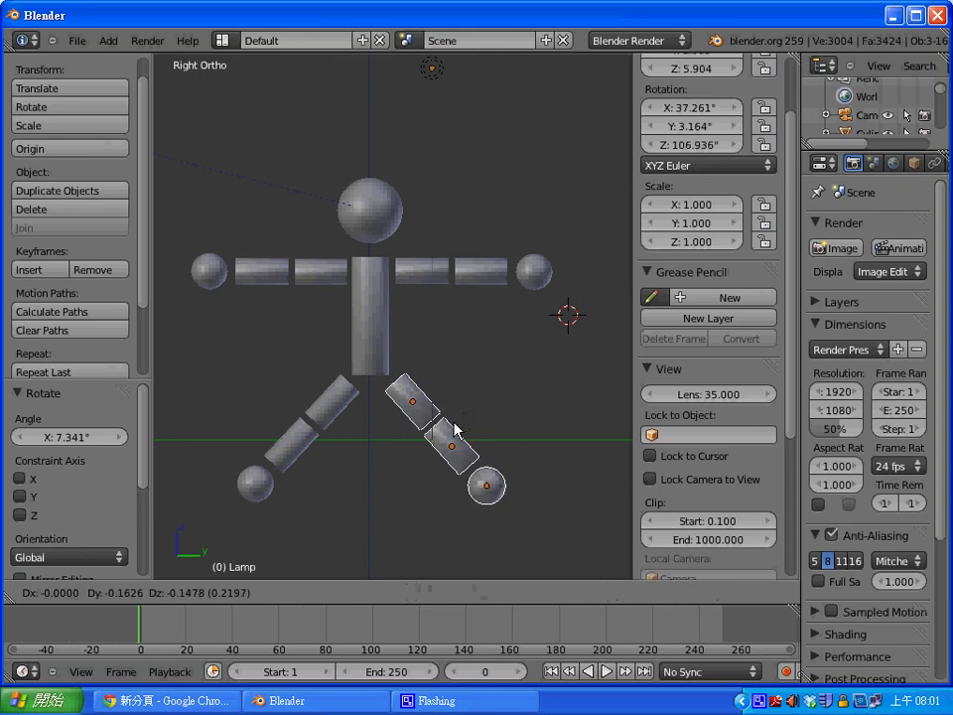
pyautogui.click(453, 427)
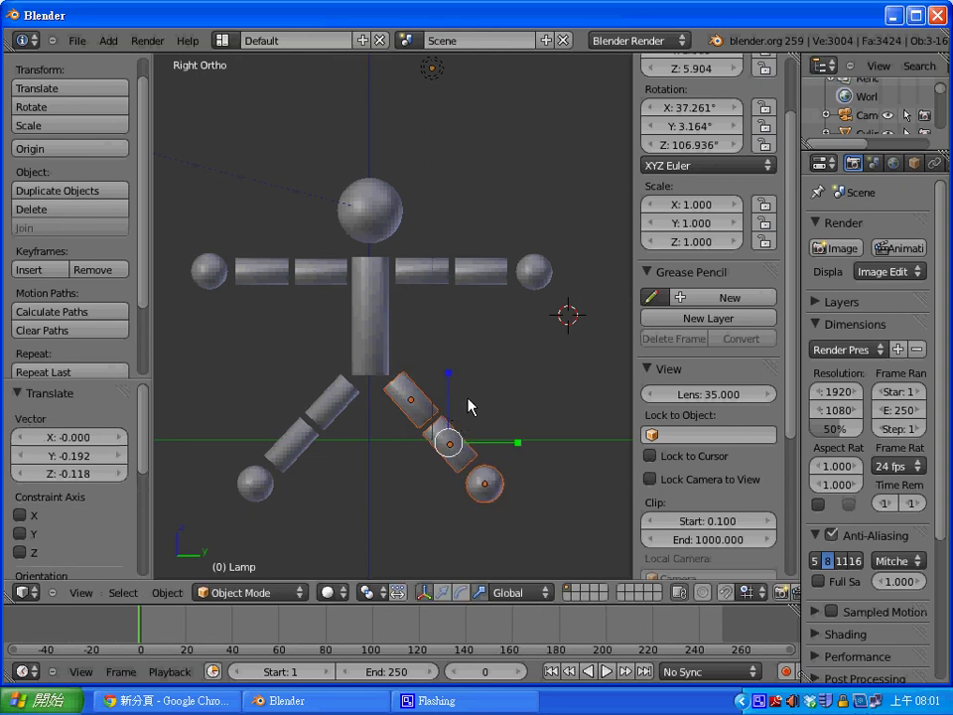
# Test-render the stick figure, then shift the camera up and to the left.
pyautogui.press('F12')
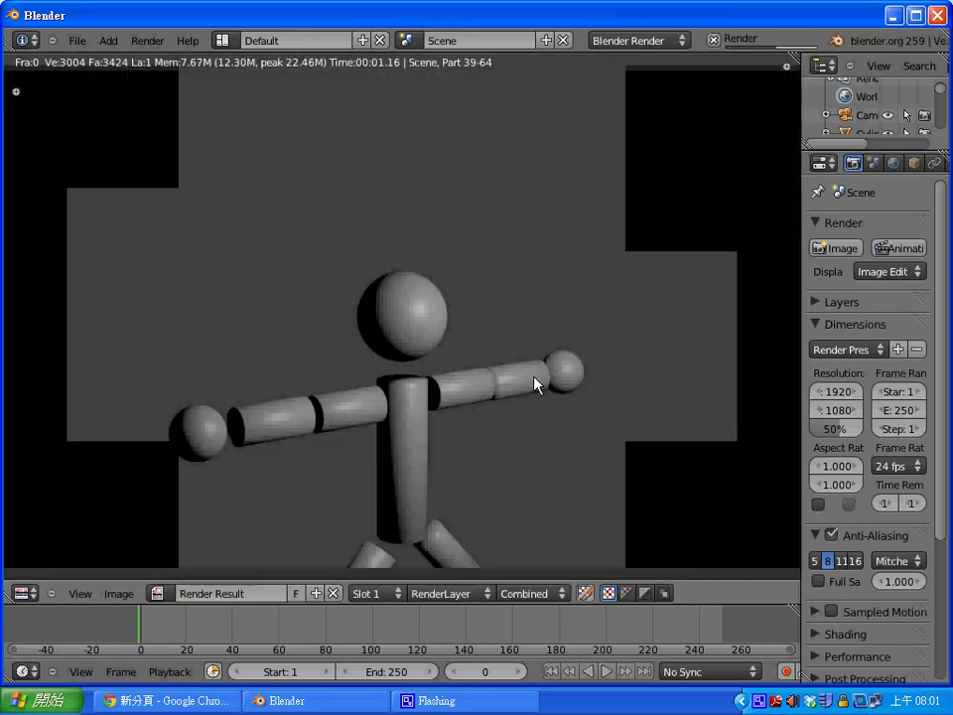
pyautogui.press('Escape')
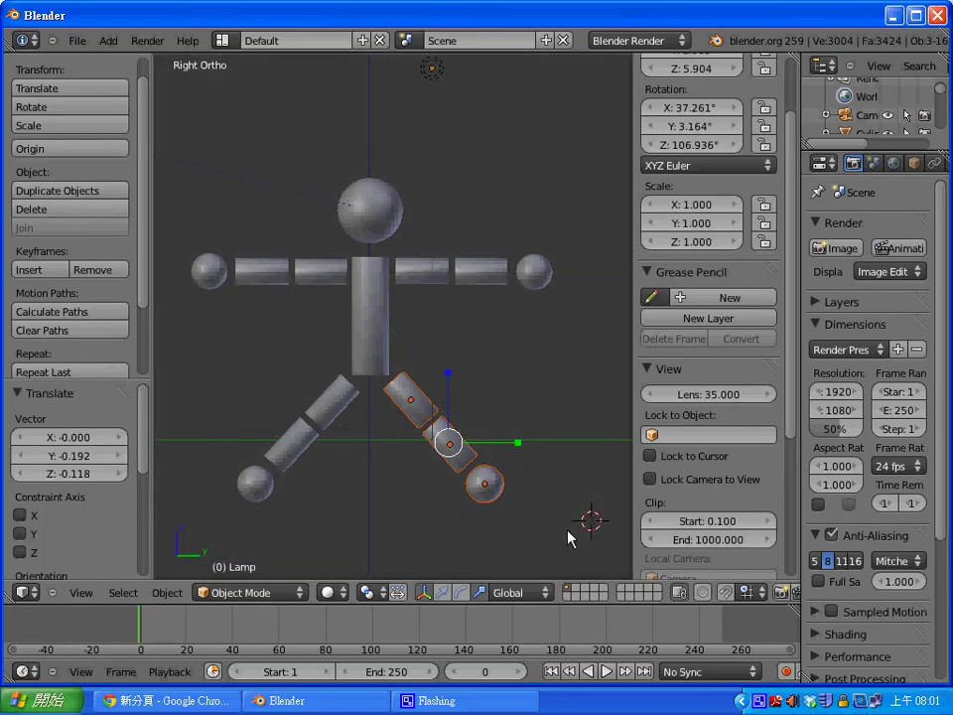
pyautogui.scroll(-2, 567, 526)
pyautogui.scroll(-6, 567, 528)
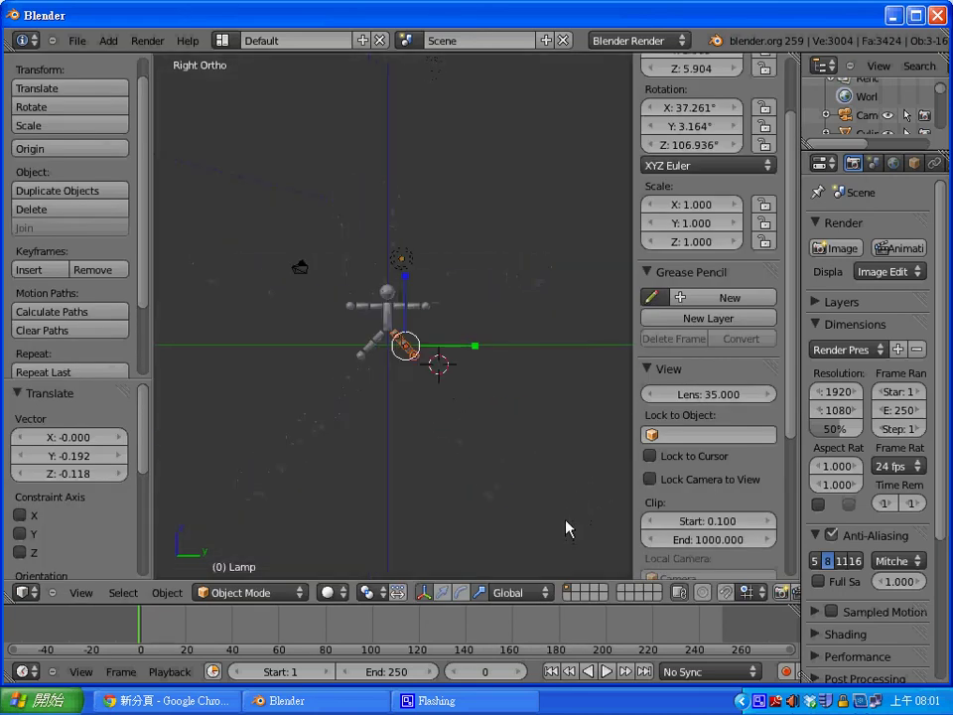
pyautogui.rightClick(299, 268)
pyautogui.moveTo(305, 269); pyautogui.dragTo(258, 263)
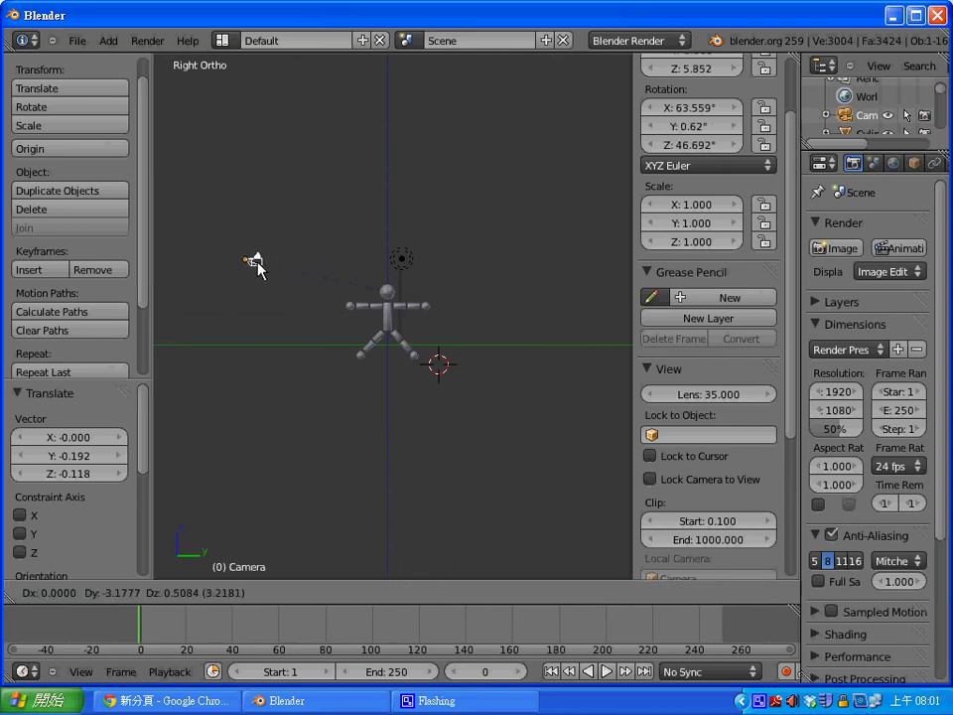
# Raise the camera further to Z 7.377 and re-render the full figure.
pyautogui.press('F12')
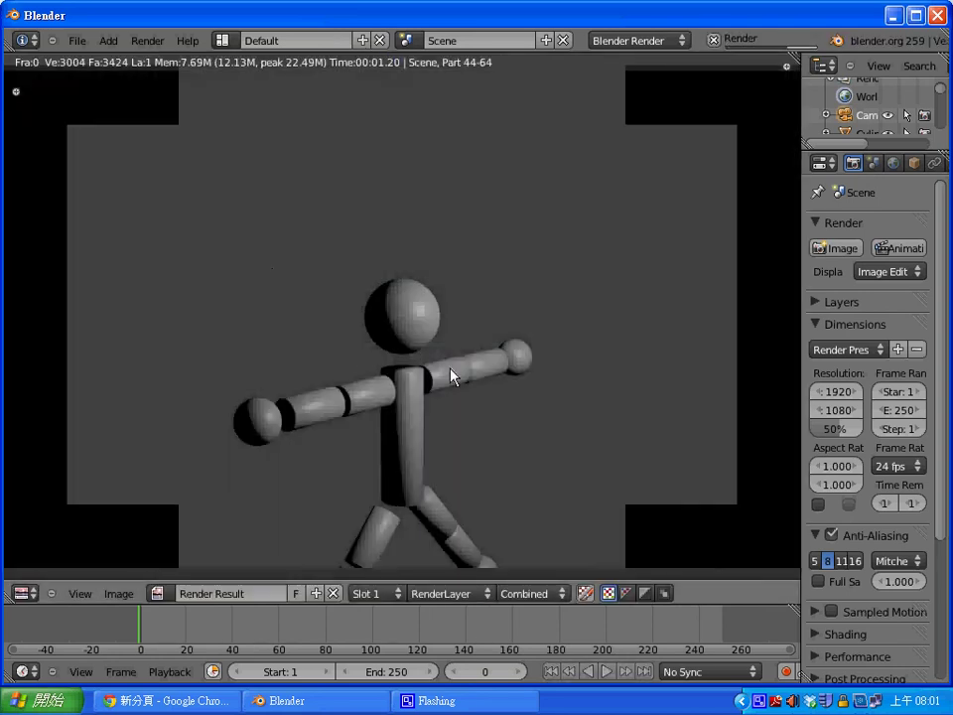
pyautogui.press('Escape')
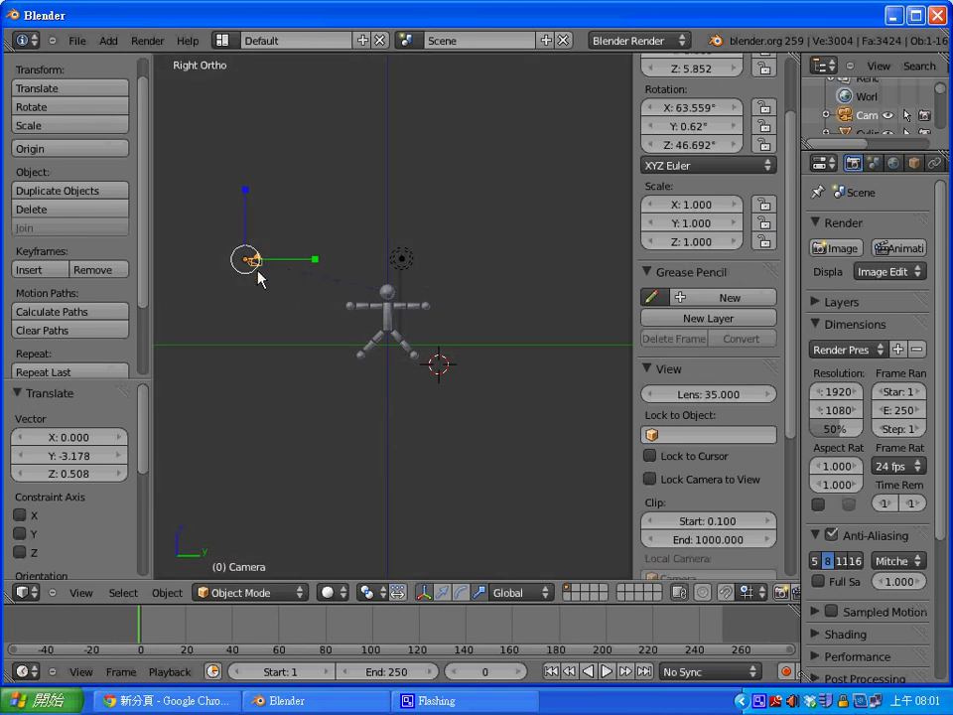
pyautogui.press('g')
pyautogui.click(251, 244)
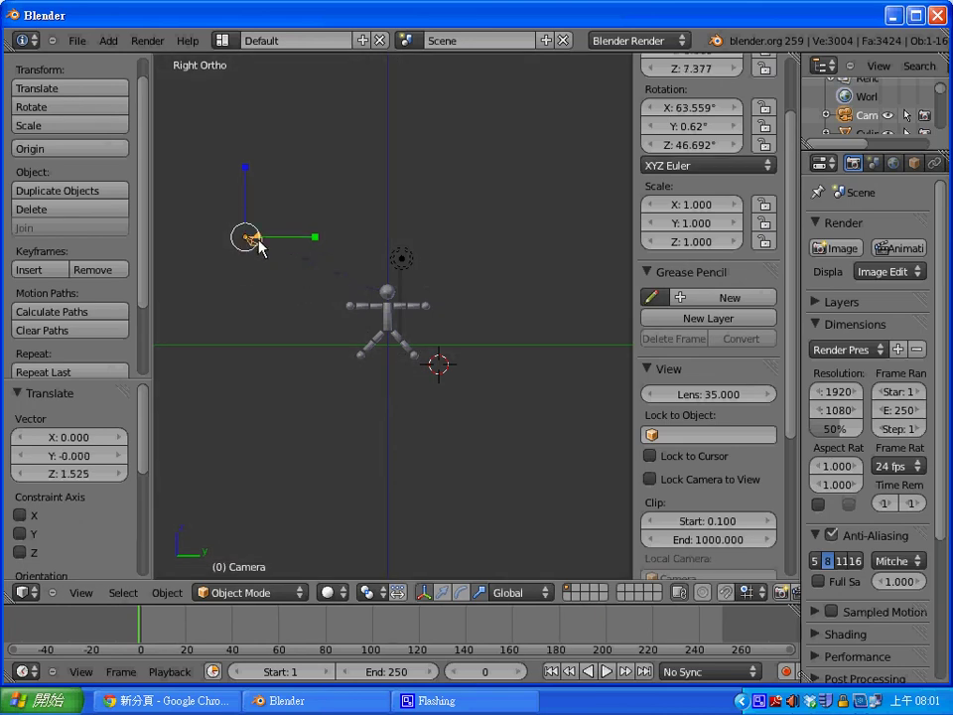
pyautogui.press('F12')
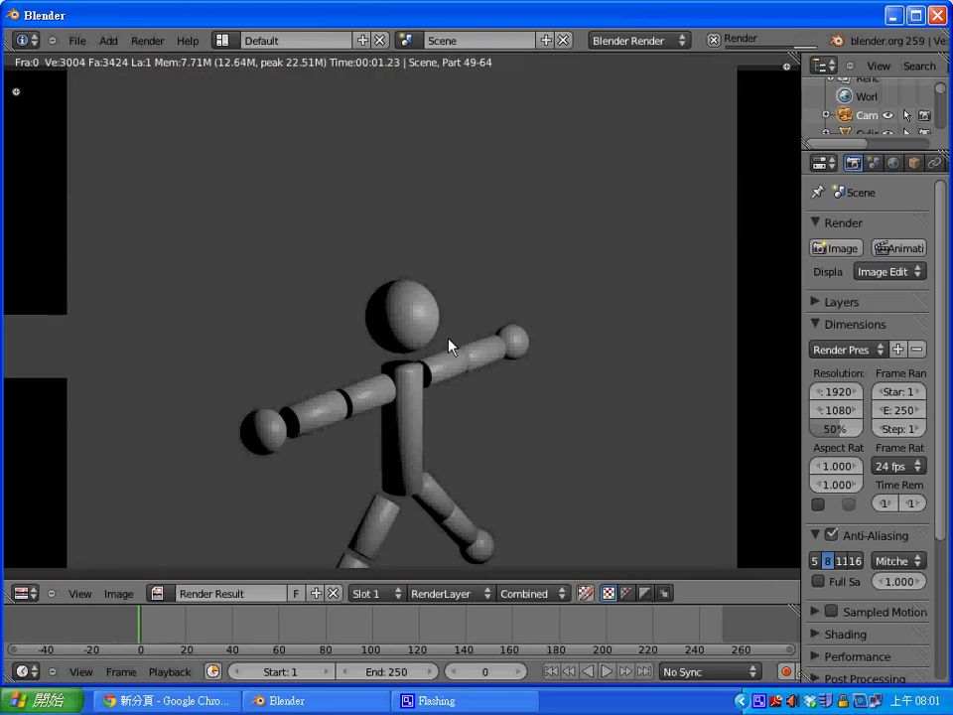
pyautogui.press('Escape')
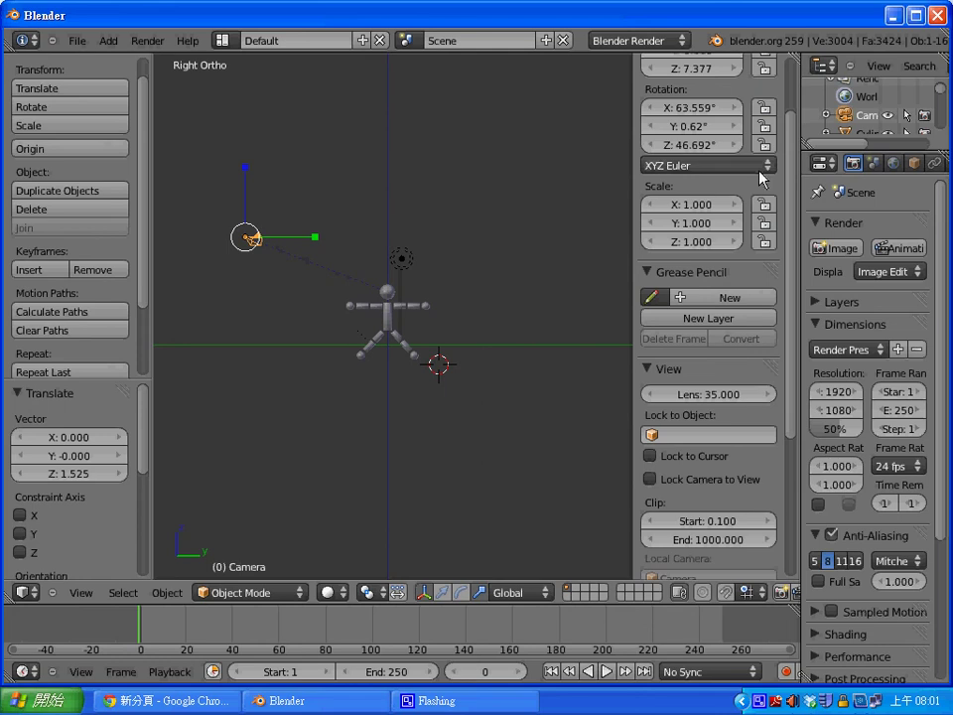
pyautogui.moveTo(793, 149); pyautogui.dragTo(794, 82)
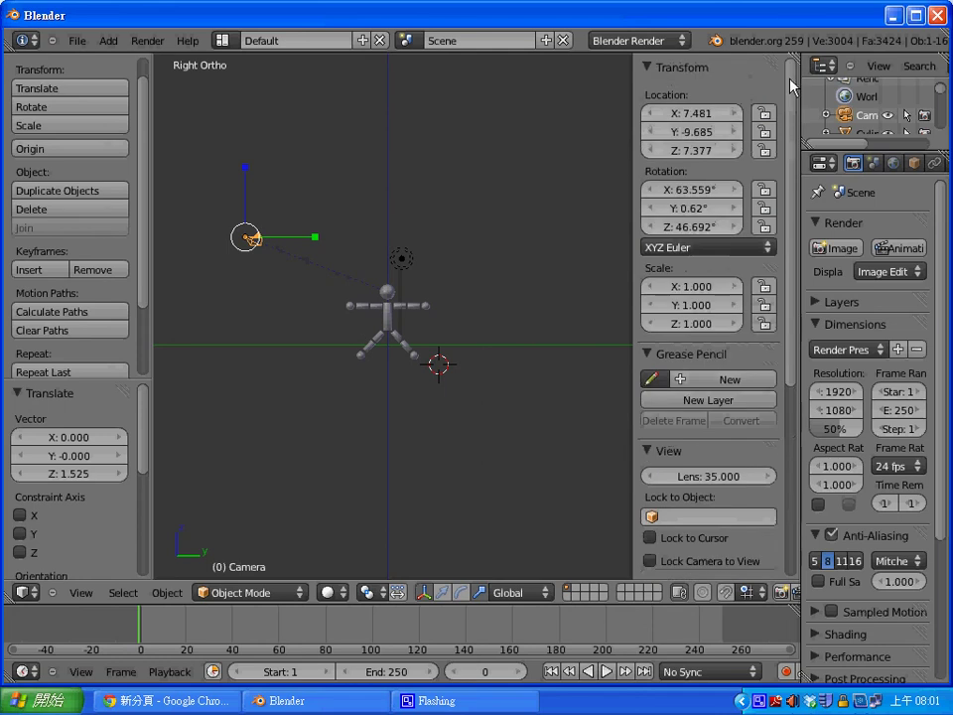